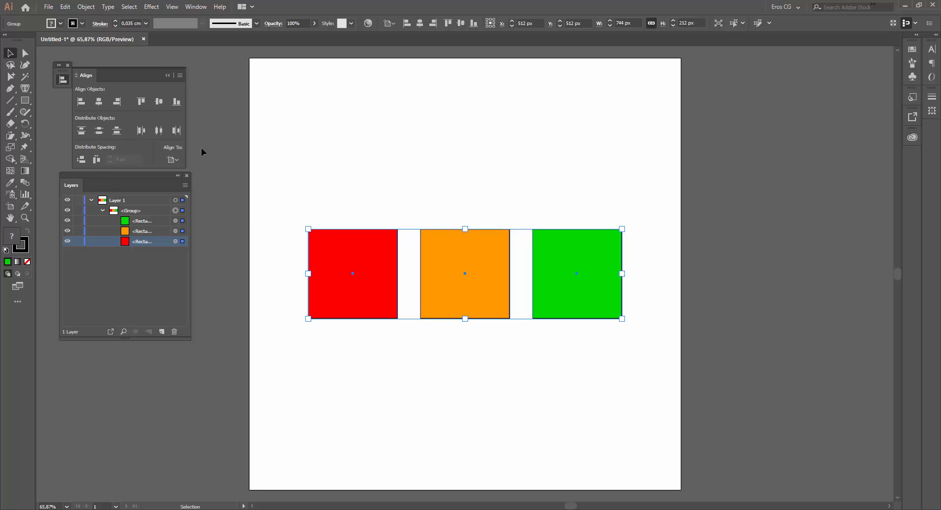
- Set the alignment reference for the selected squares to Align to Artboard
click(177, 160)
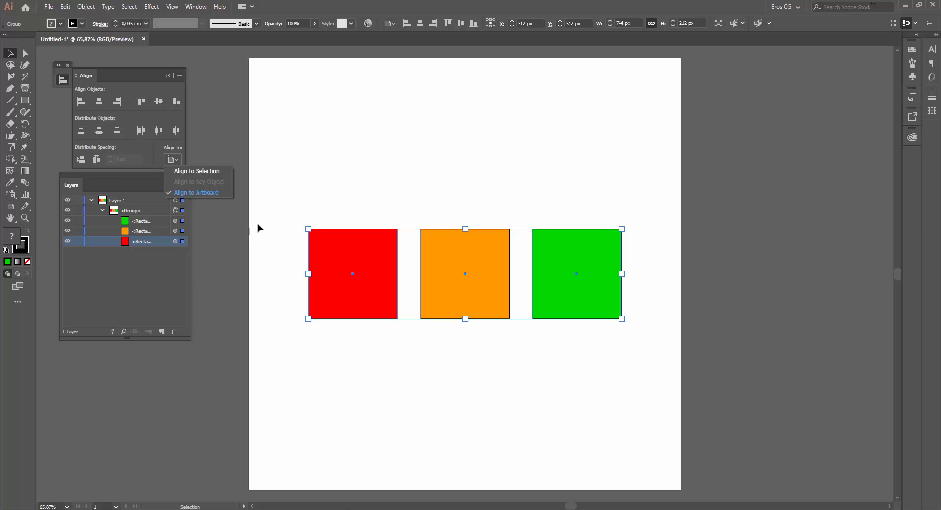
click(216, 189)
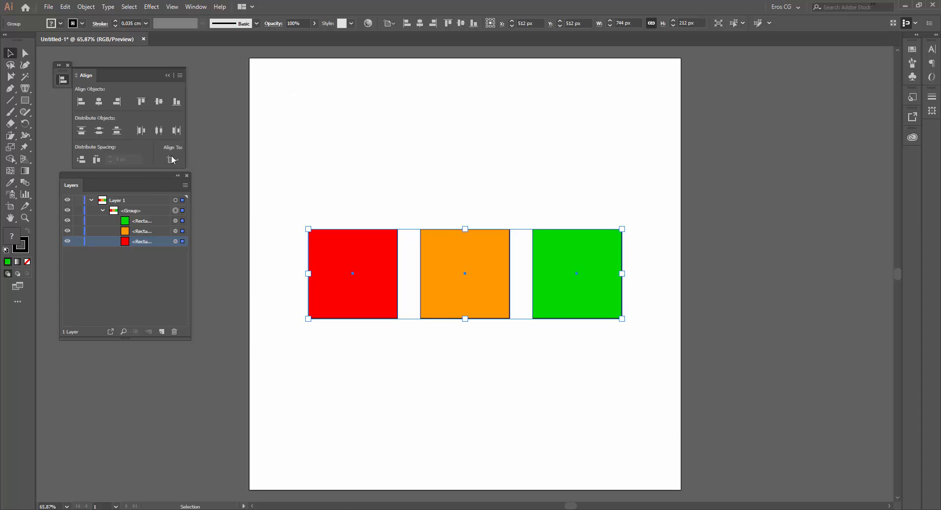
click(171, 158)
click(198, 191)
- Select the green, orange and red rectangles inside the group and move them out of it directly into Layer 1
click(137, 211)
click(154, 241)
click(149, 224)
shift+click(149, 237)
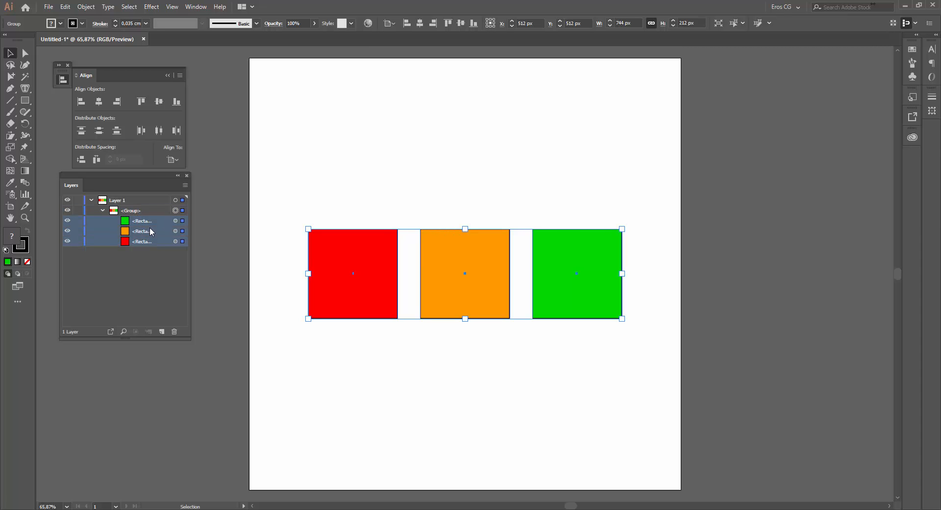
drag(149, 219, 140, 203)
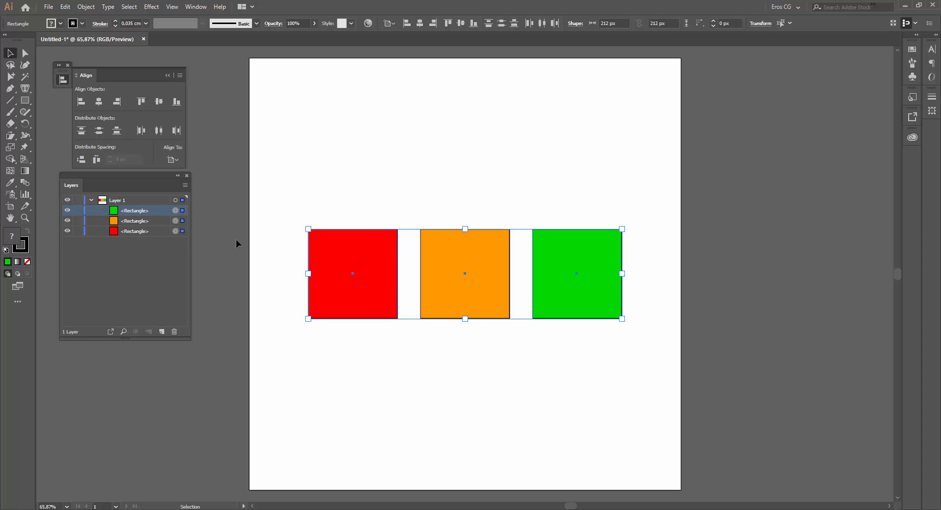
- Move the three loose squares down and to the left, and try to align their horizontal centers to the artboard
drag(323, 273, 295, 347)
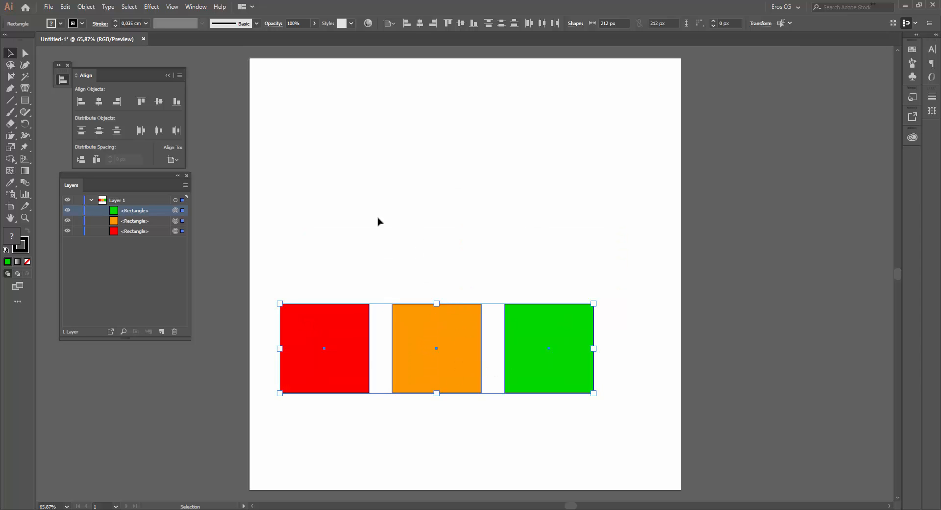
click(99, 102)
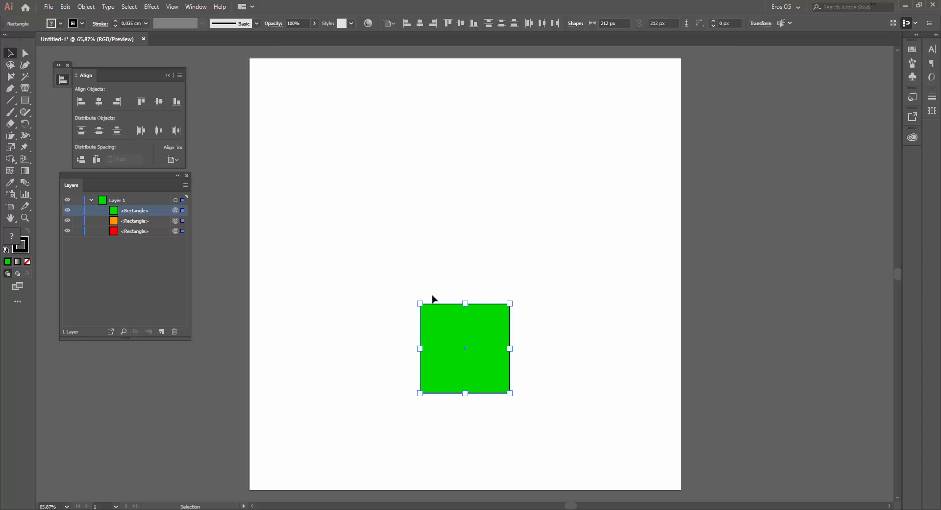
click(178, 161)
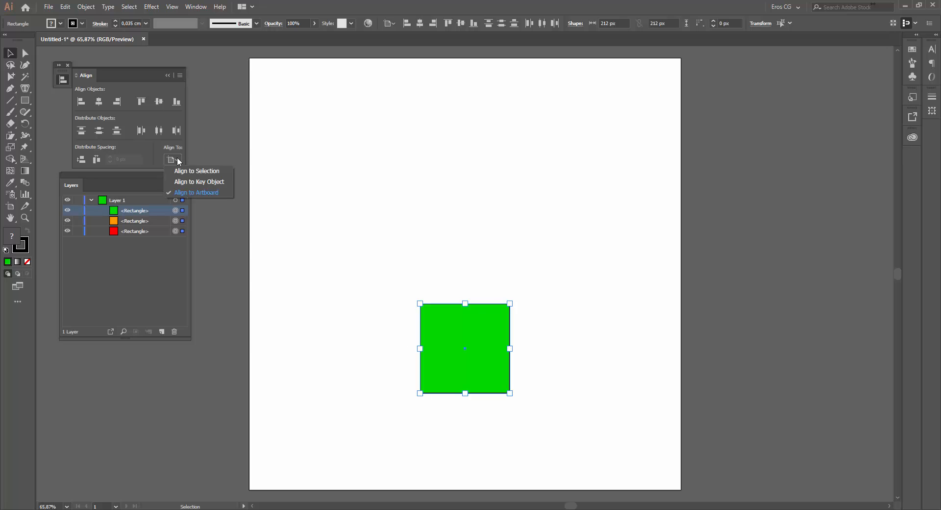
click(177, 160)
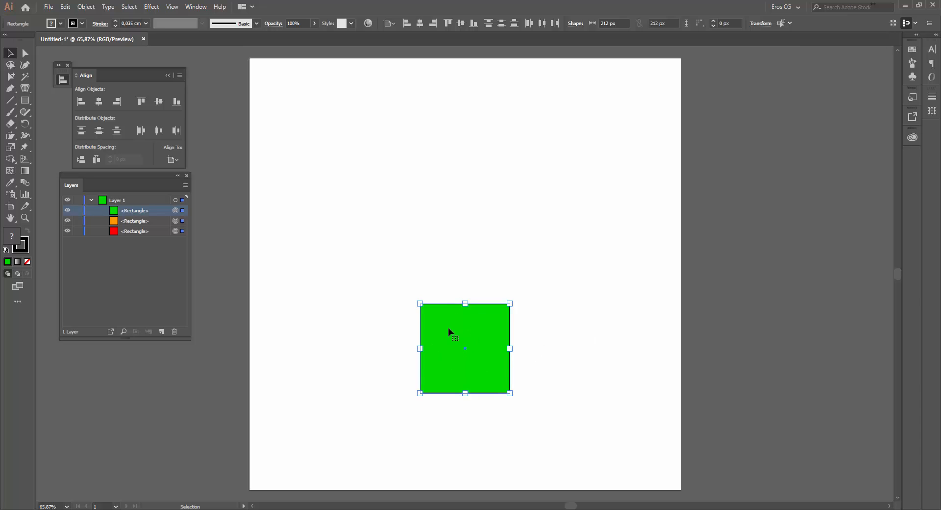
key(a)
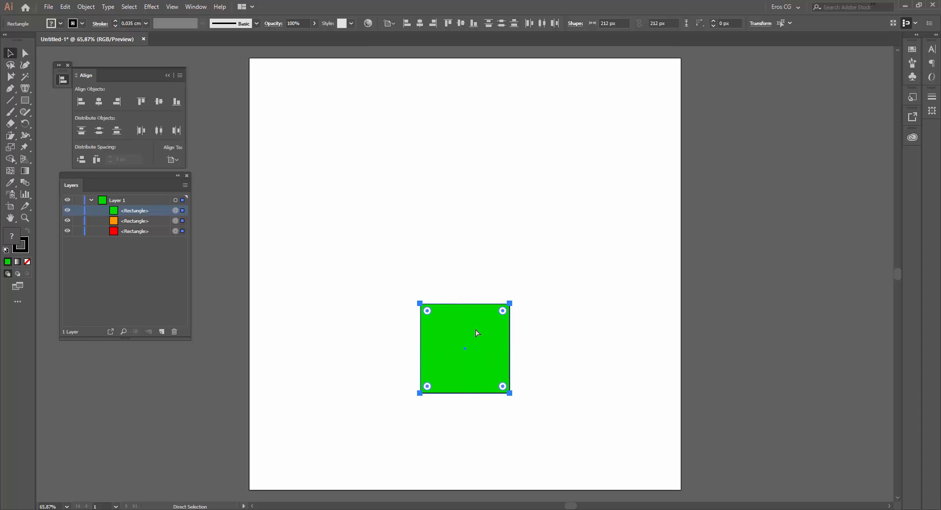
key(ctrl+z)
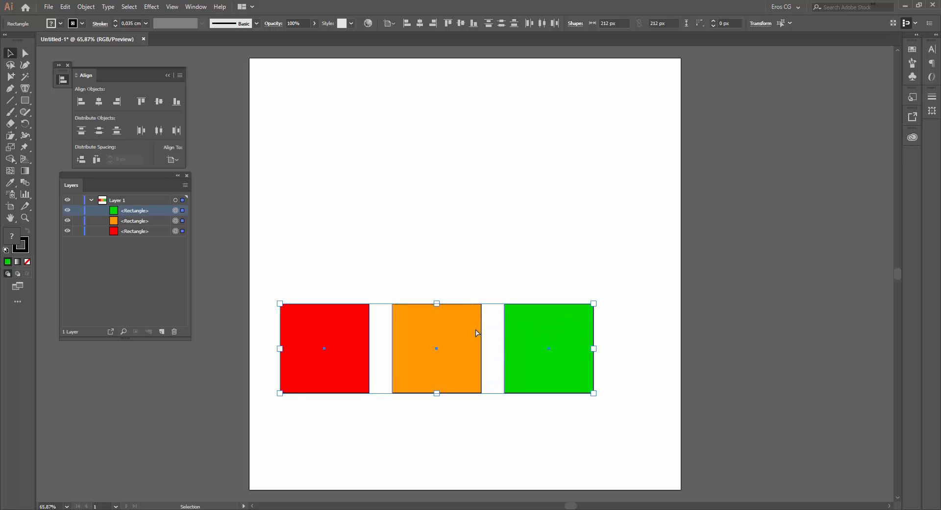
- Group the green, orange and red rectangles in Layer 1
shift+click(149, 221)
shift+click(148, 231)
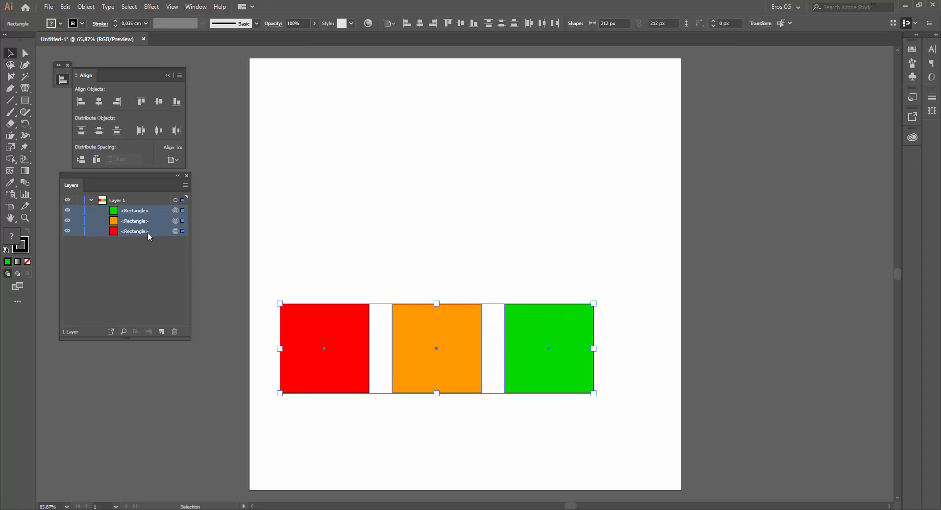
key(ctrl+g)
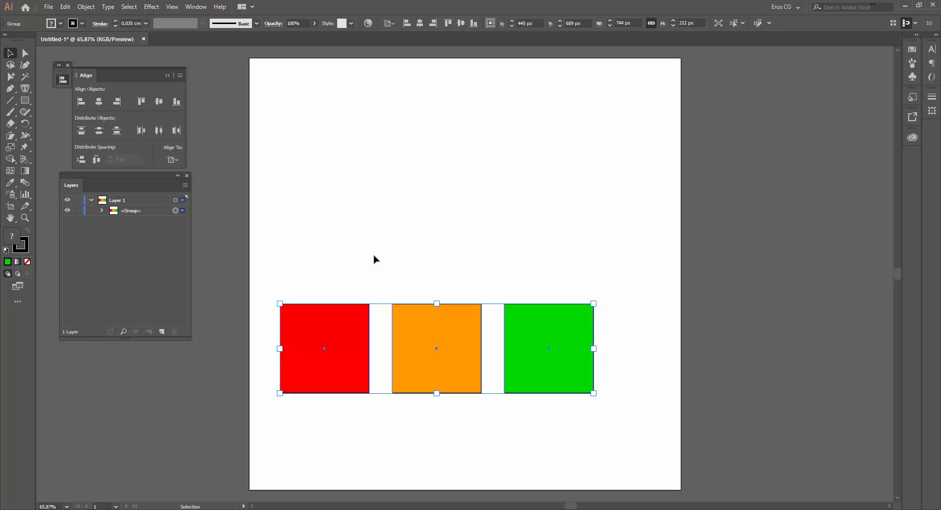
- Align the group of three squares to the artboard's horizontal and vertical center
click(140, 210)
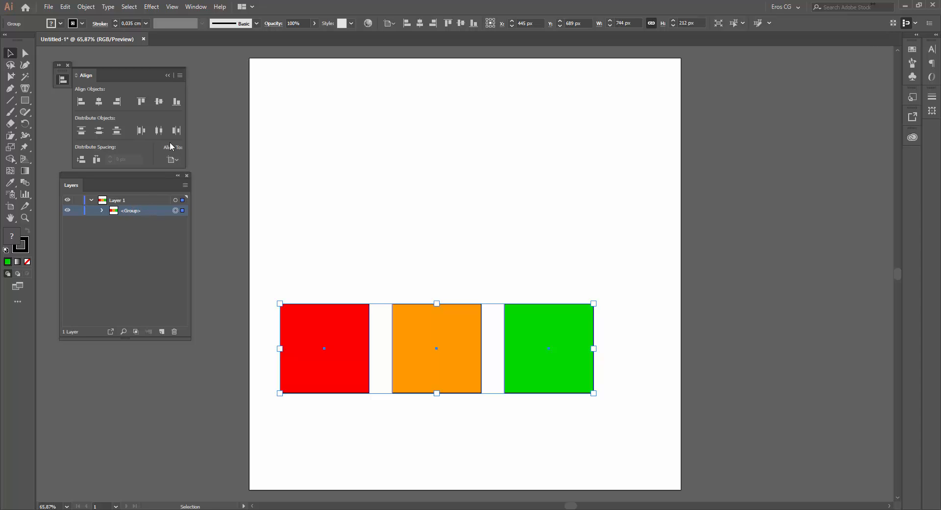
click(100, 103)
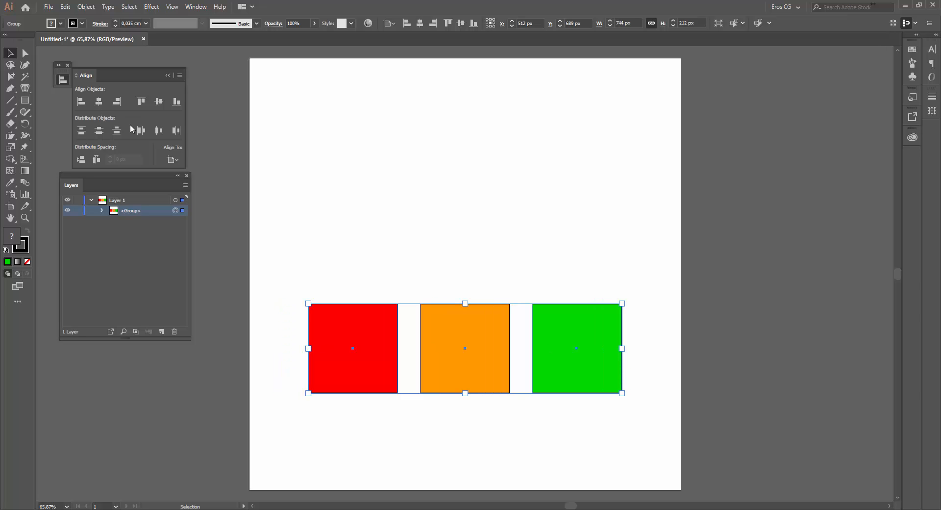
click(159, 102)
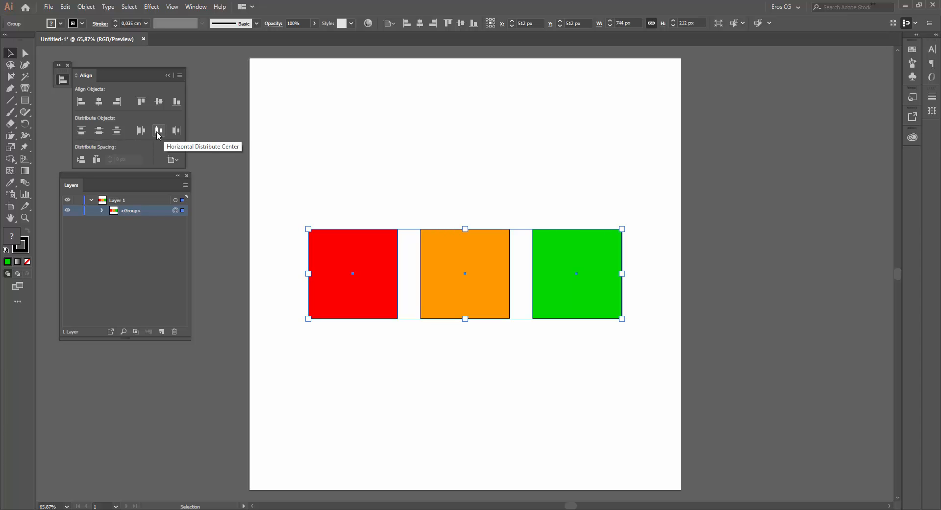
- Select all three rectangles inside the group and move the green one out of it into Layer 1
click(100, 210)
click(175, 220)
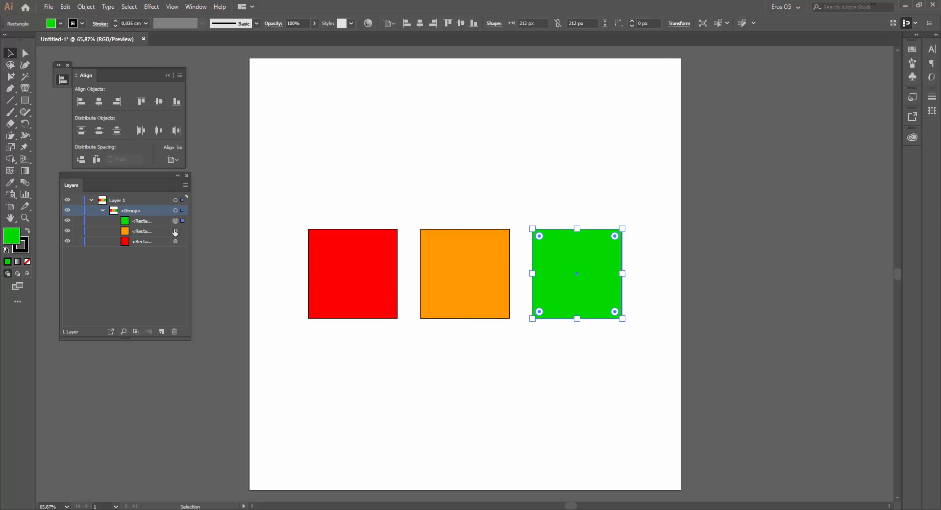
shift+click(175, 231)
shift+click(175, 242)
click(144, 221)
drag(143, 222, 117, 206)
- Move the orange and red rectangles out of the group into Layer 1, below the green one, and deselect the artwork
click(118, 222)
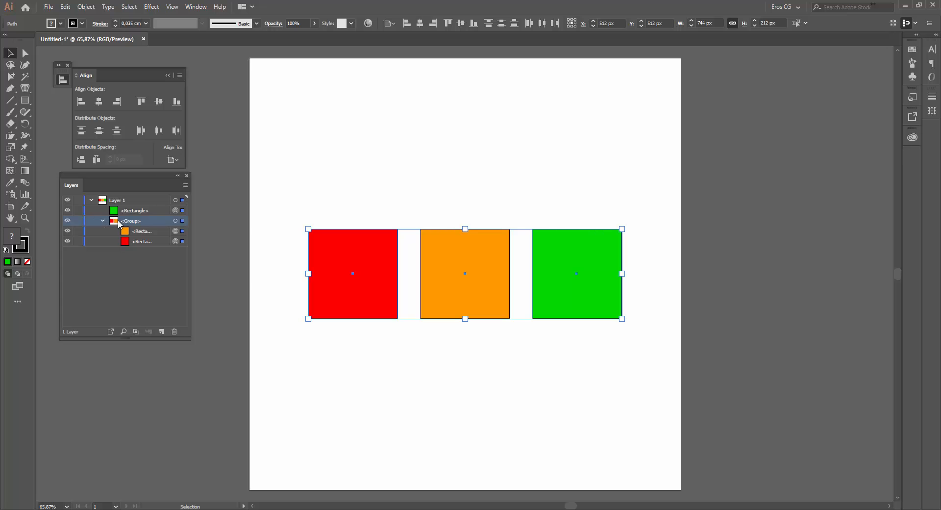
click(141, 233)
shift+click(142, 240)
drag(142, 236, 135, 216)
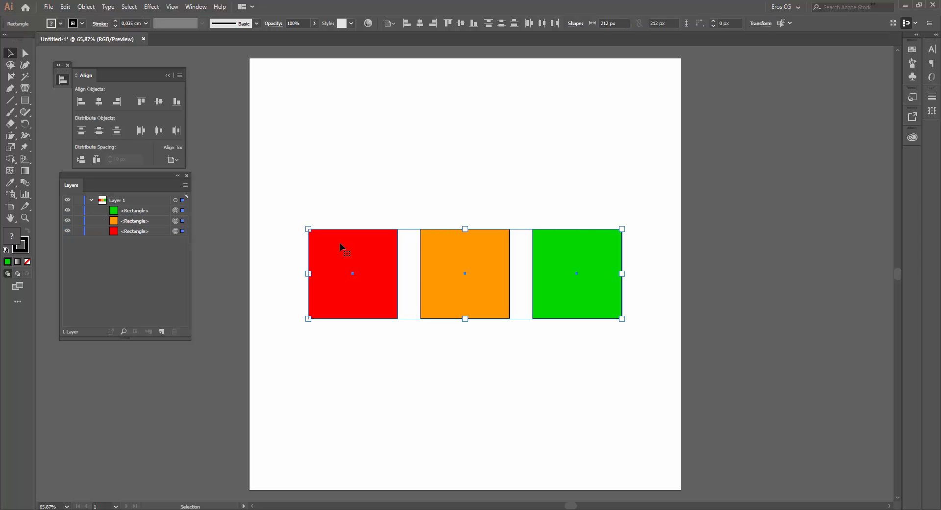
click(132, 215)
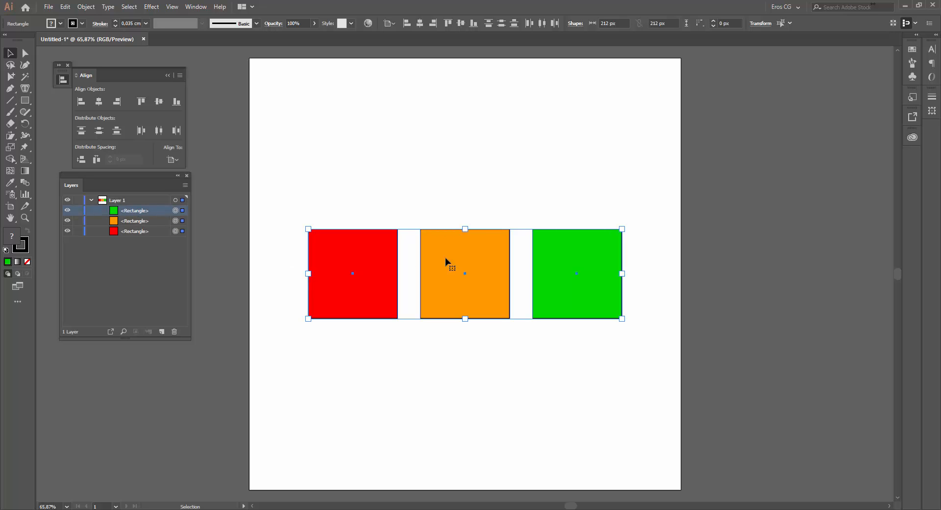
click(220, 233)
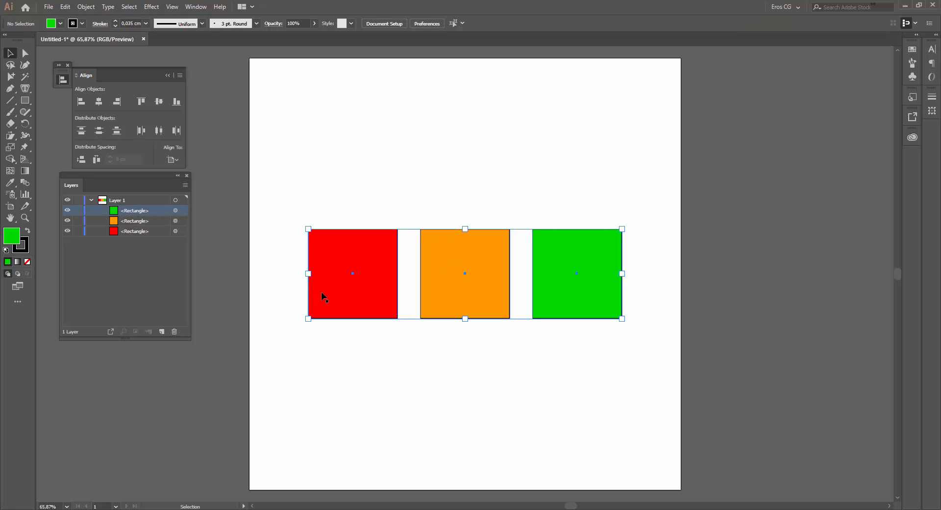
click(357, 274)
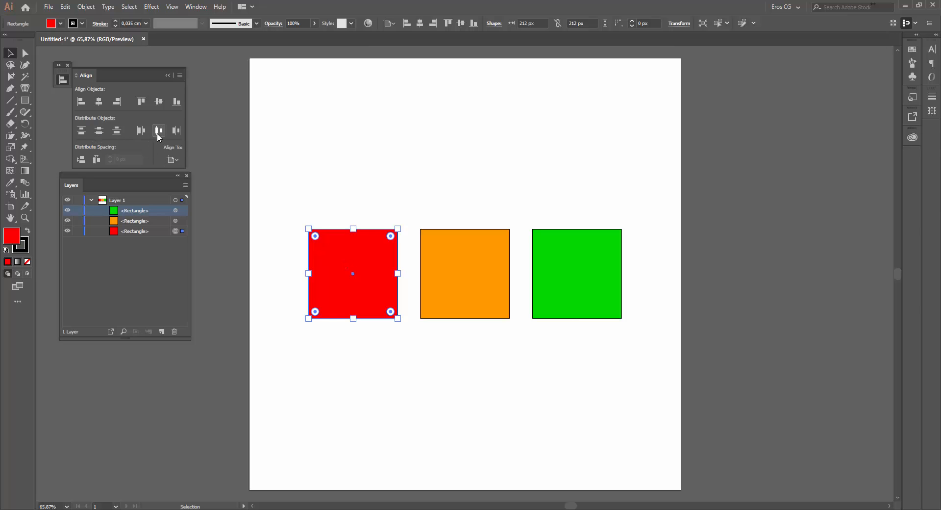
click(176, 160)
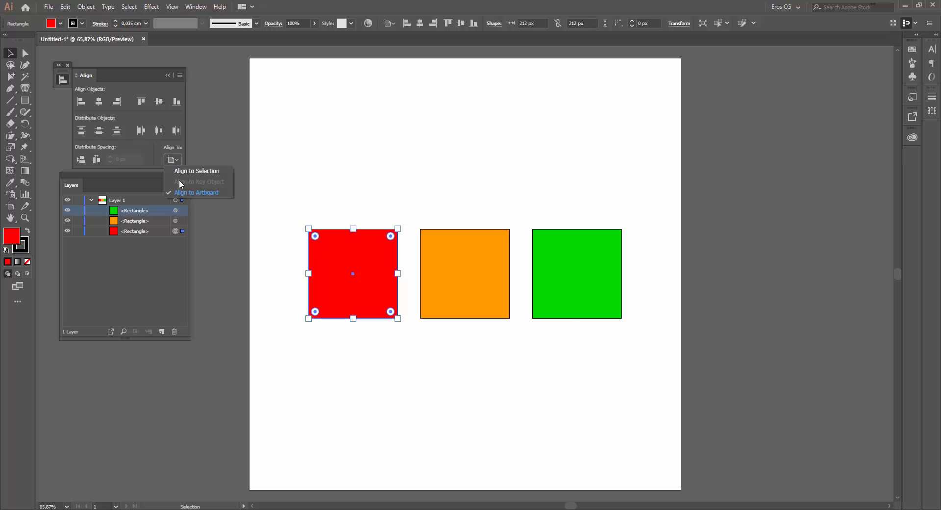
click(232, 236)
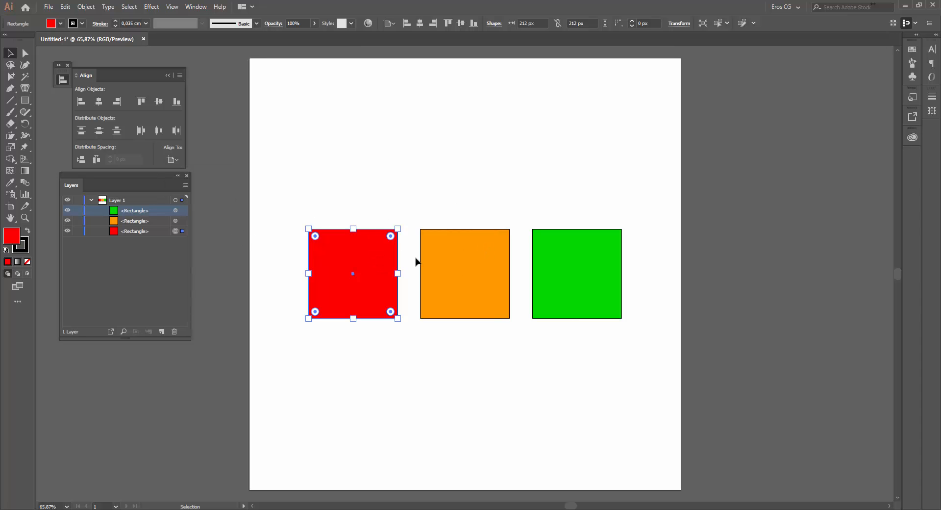
- Shift the orange square slightly right and down, and the green square right and up, so the row is uneven
click(464, 267)
drag(490, 270, 505, 271)
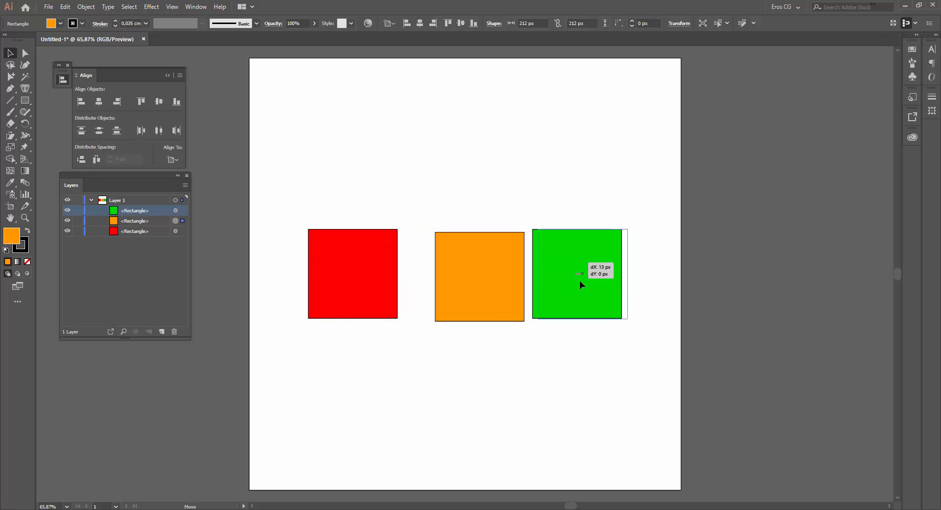
drag(580, 279, 604, 234)
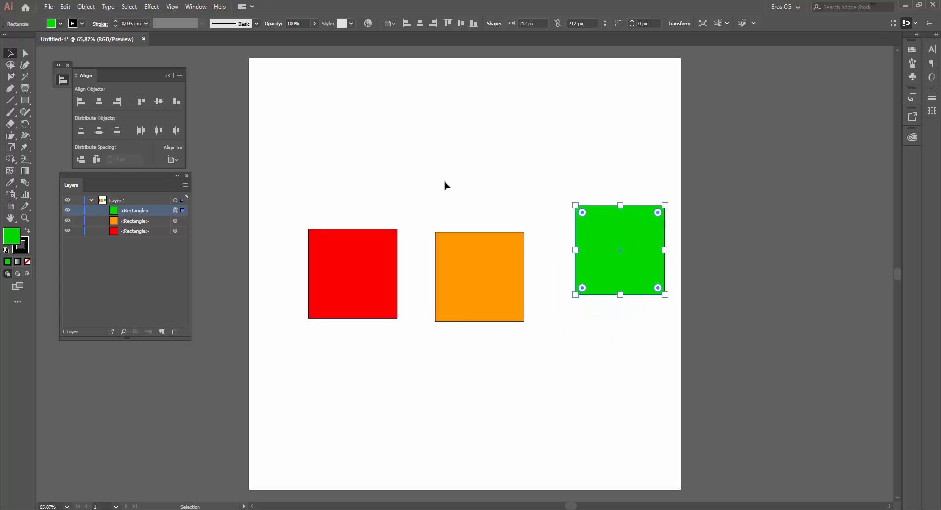
- Try to distribute the three squares vertically by their centers relative to the artboard
drag(265, 164, 708, 357)
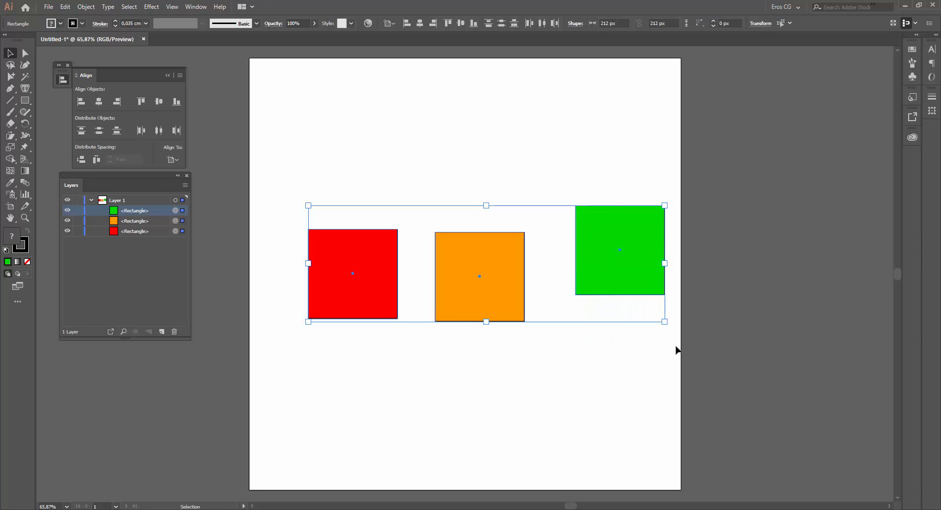
click(100, 131)
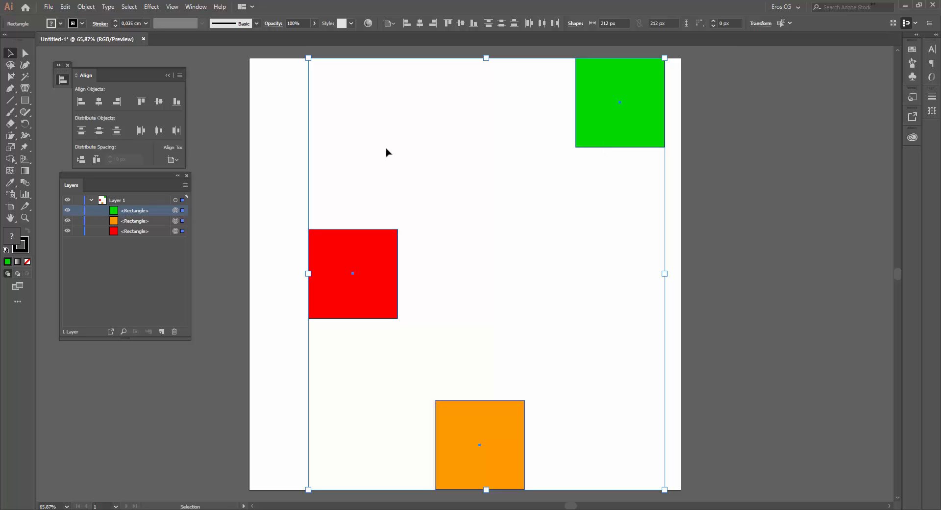
click(180, 162)
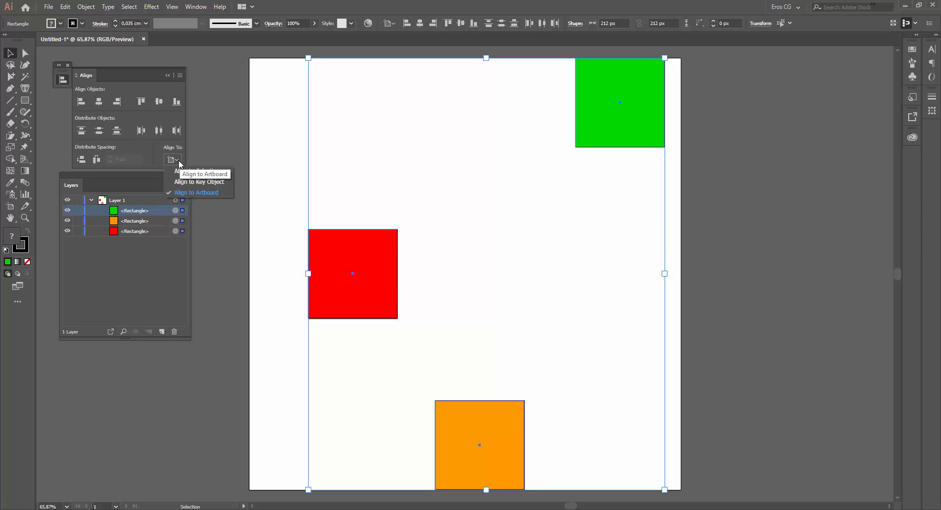
click(222, 230)
key(a)
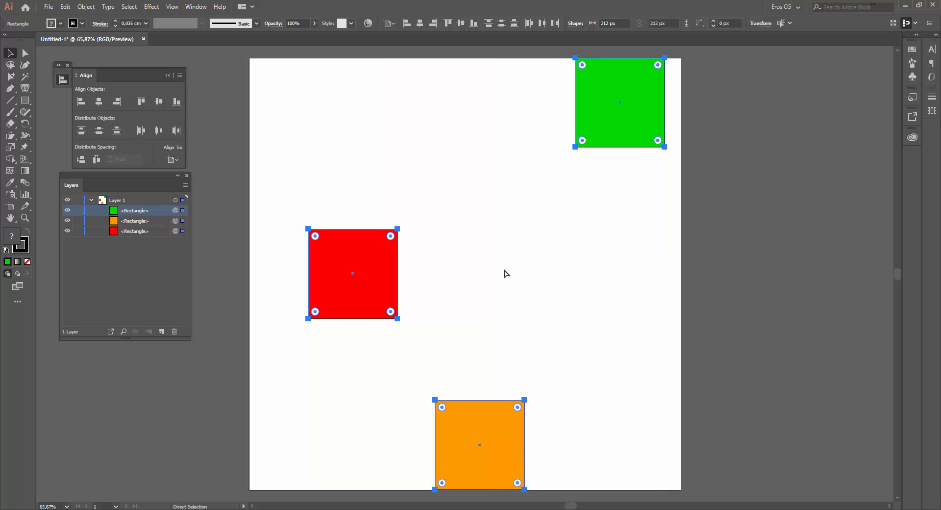
key(ctrl+z)
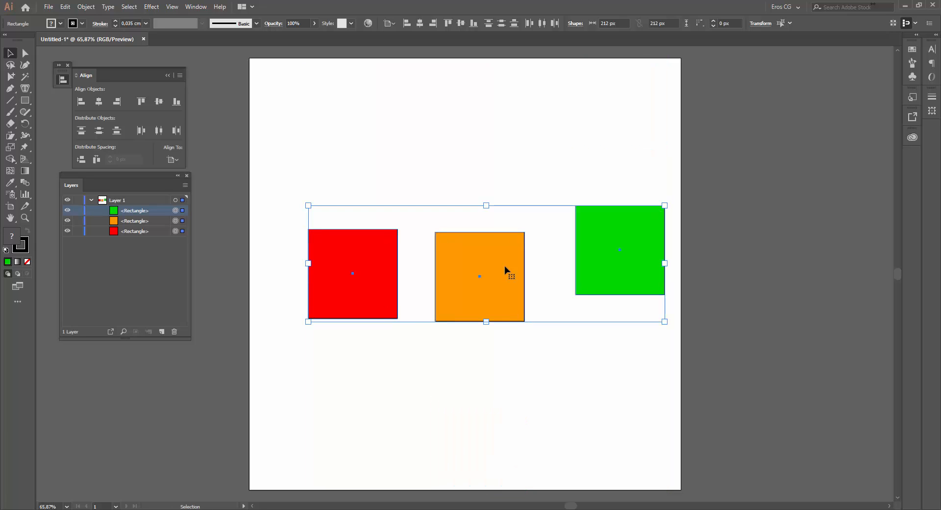
- Select all three squares, make the red one the key object, and apply Vertical Distribute Center with 0 px spacing
drag(272, 165, 694, 372)
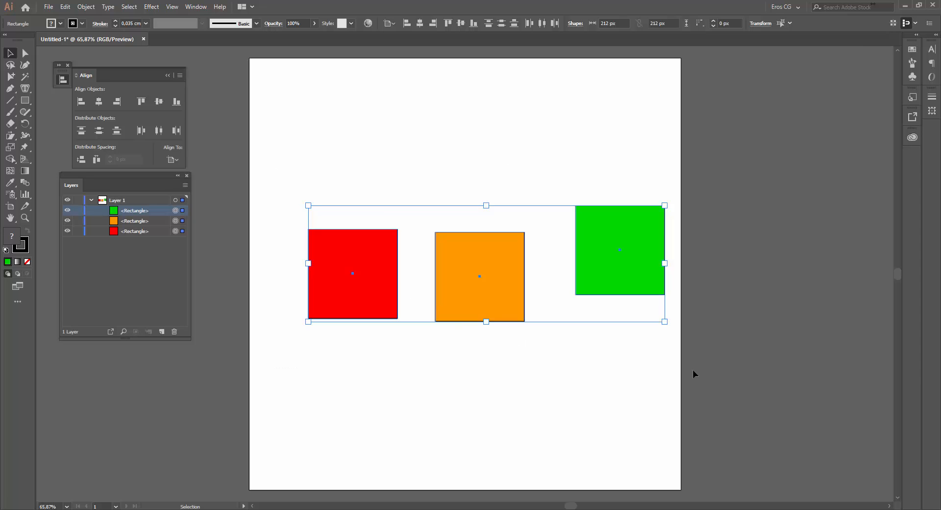
click(368, 256)
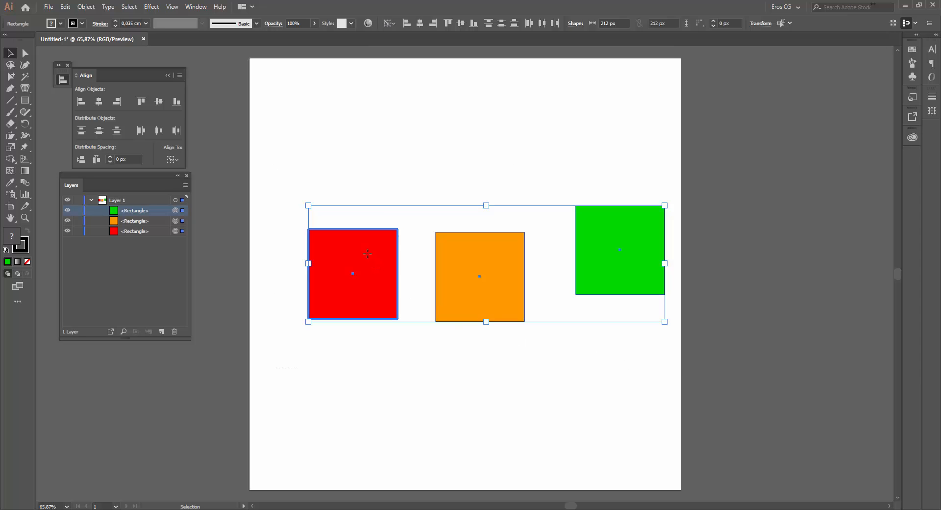
click(177, 159)
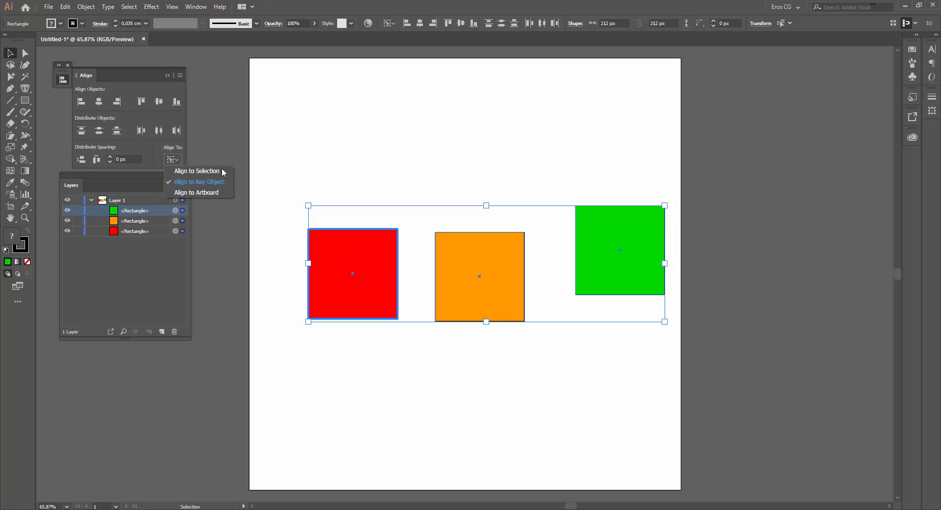
click(103, 131)
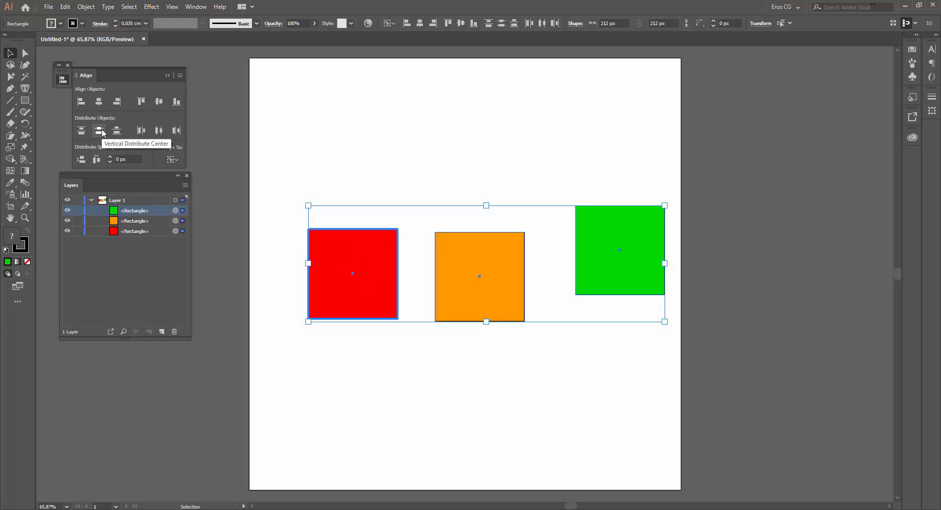
click(99, 130)
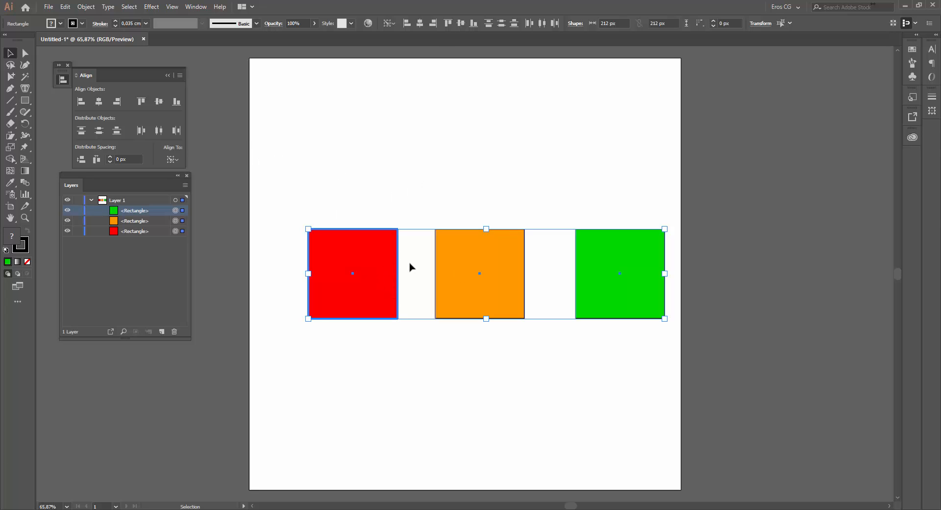
- Select the three squares and align them to the artboard's top edge, its bottom edge, and finally its vertical center
click(476, 338)
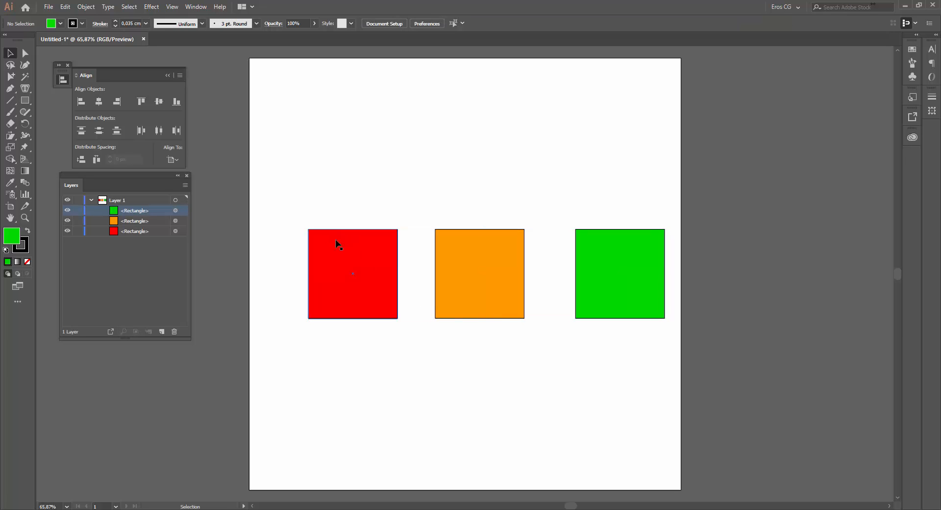
click(353, 265)
shift+click(490, 275)
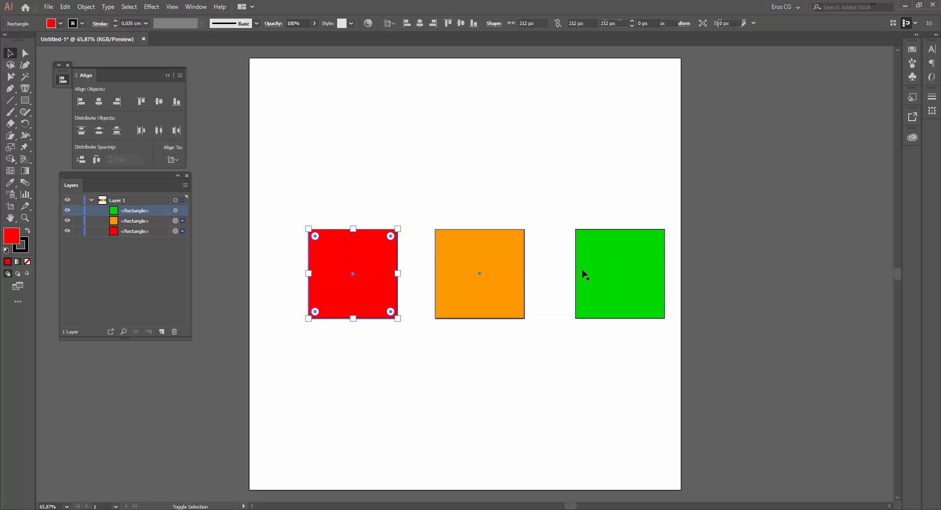
shift+click(616, 268)
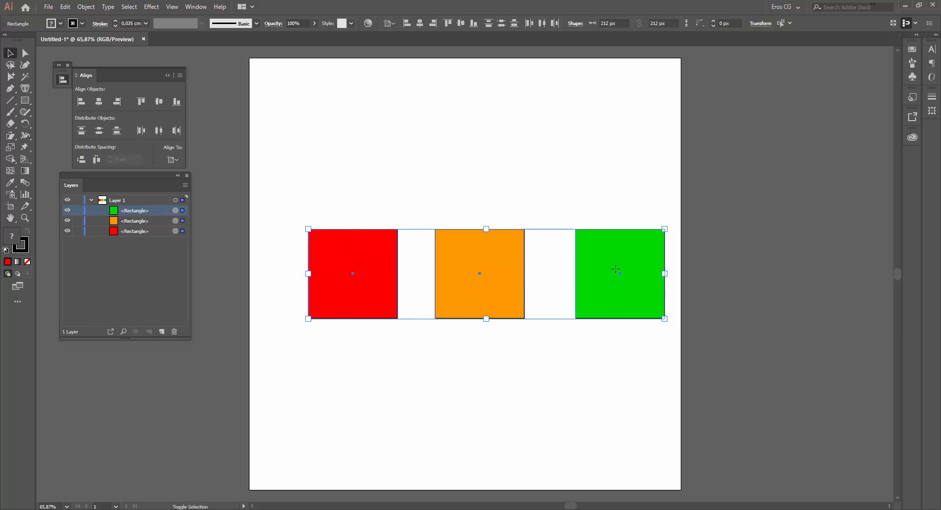
click(141, 101)
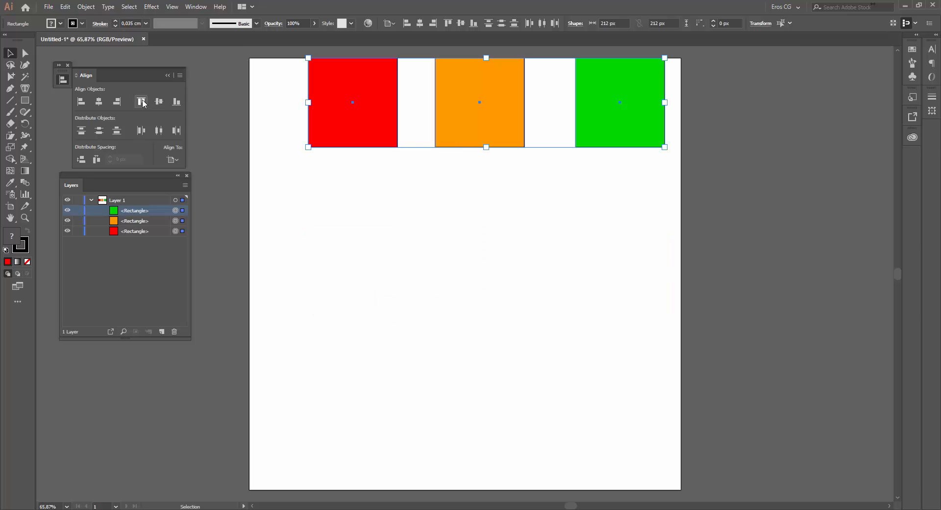
click(177, 102)
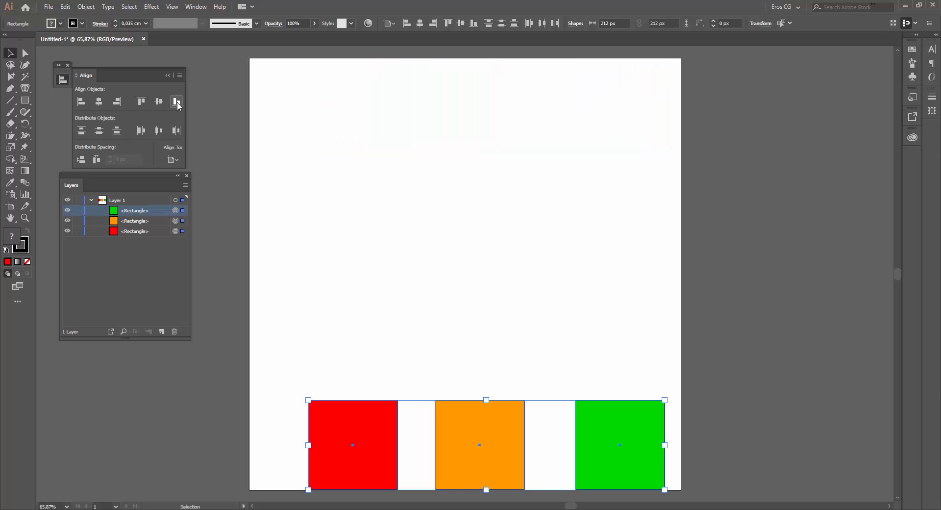
click(162, 102)
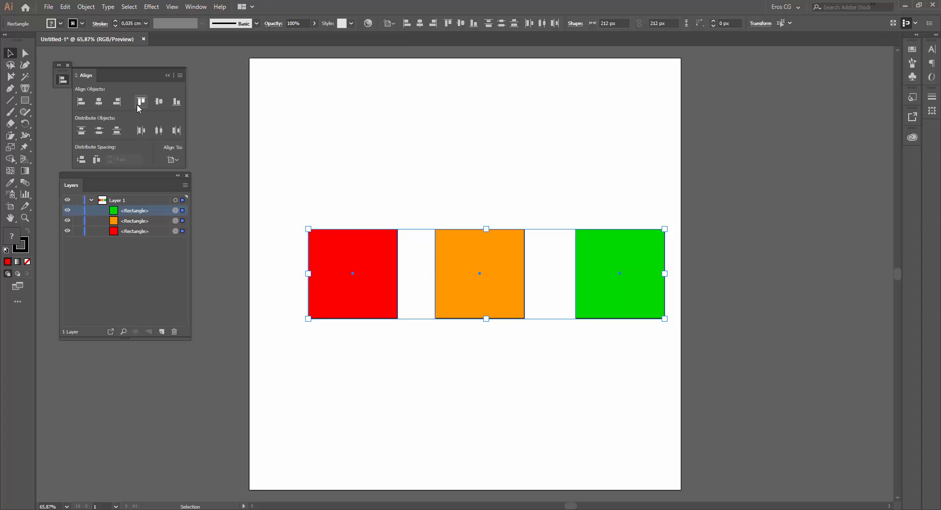
- Try Horizontal Align Center and Horizontal Distribute Center on the three squares relative to the artboard, undoing each one
click(99, 105)
key(ctrl+z)
drag(252, 207, 699, 358)
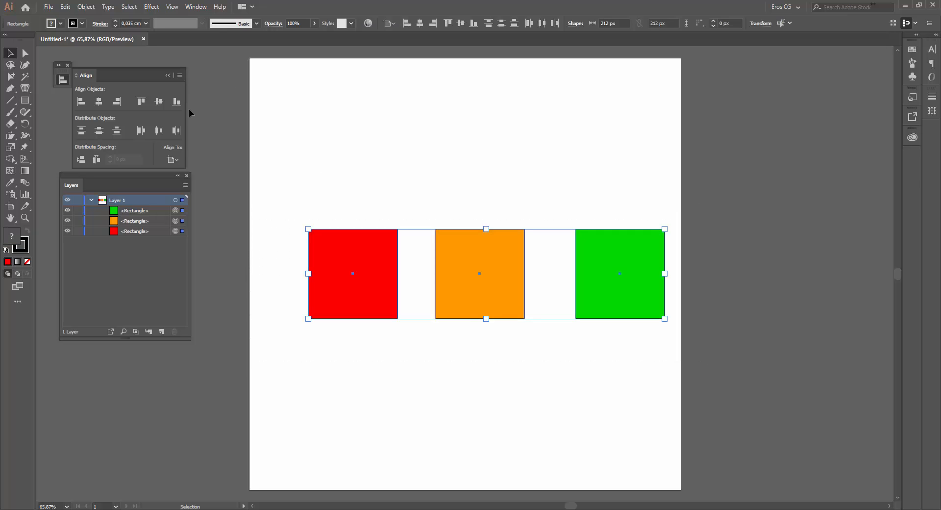
click(159, 132)
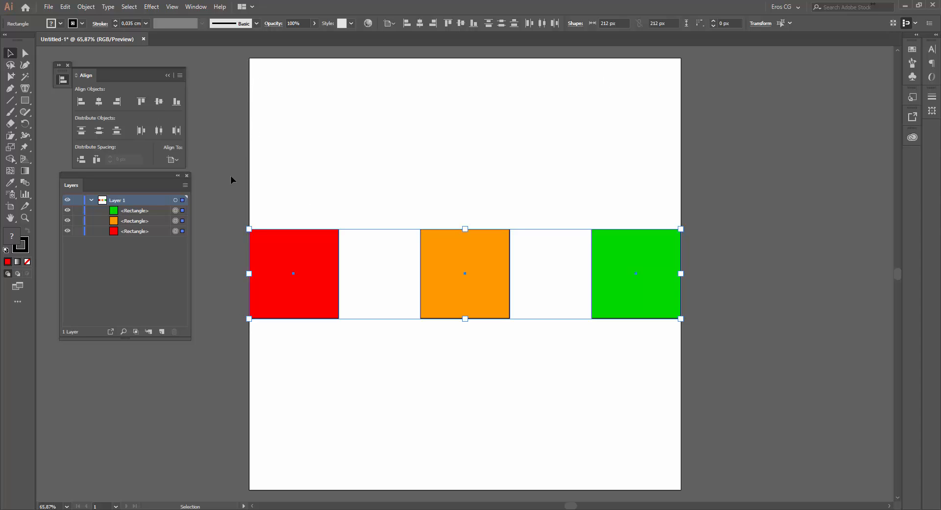
key(ctrl+z)
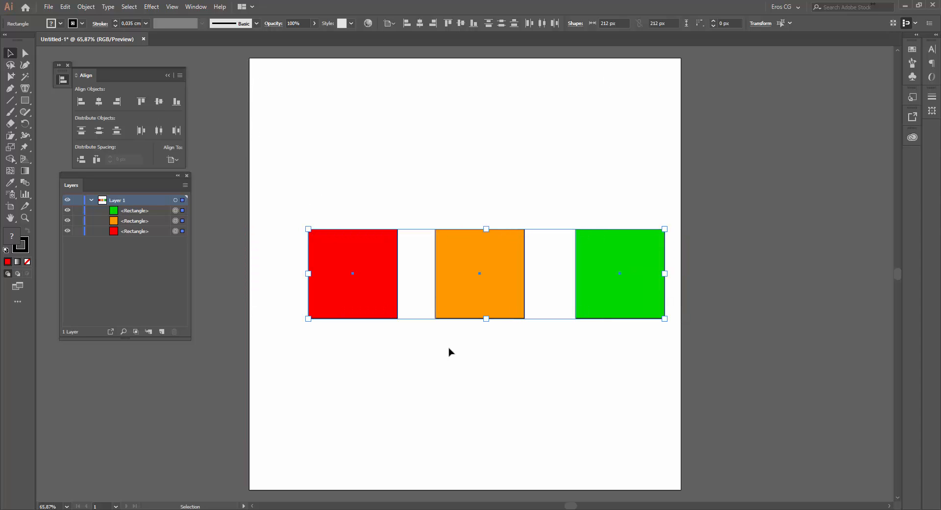
- Select only the red and orange squares and set them to align to a key object, with the orange square as the key
click(483, 325)
click(369, 245)
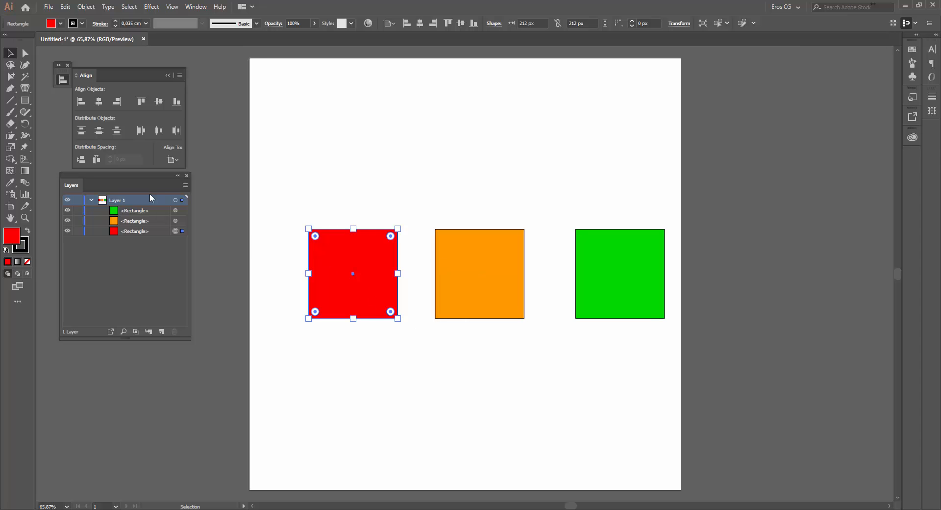
shift+click(460, 257)
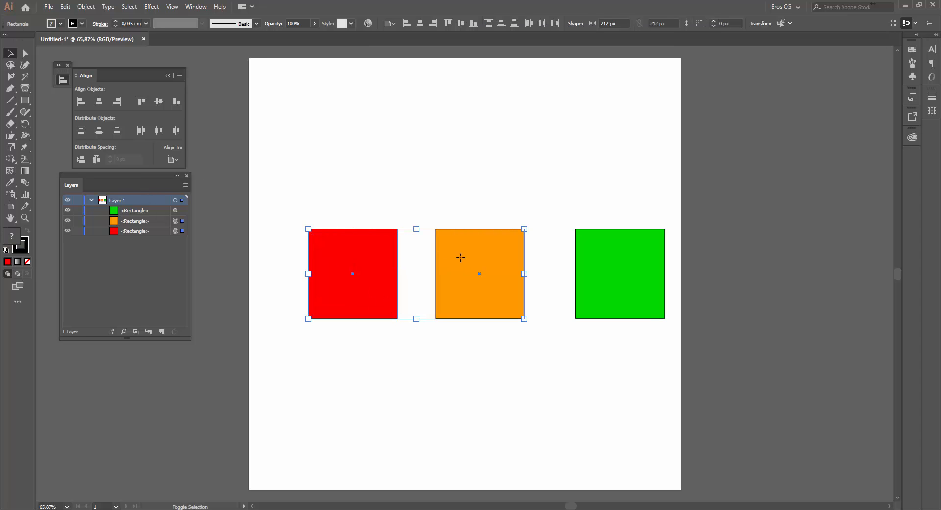
click(179, 162)
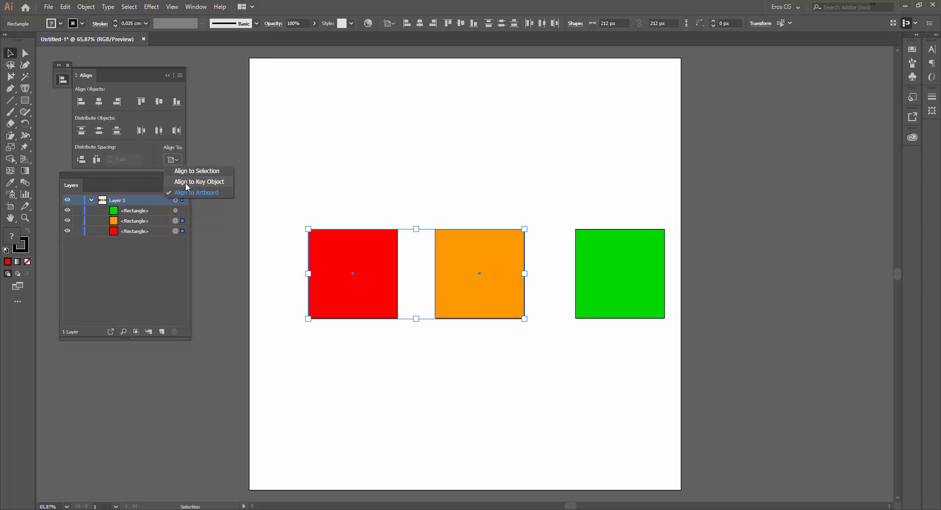
click(185, 182)
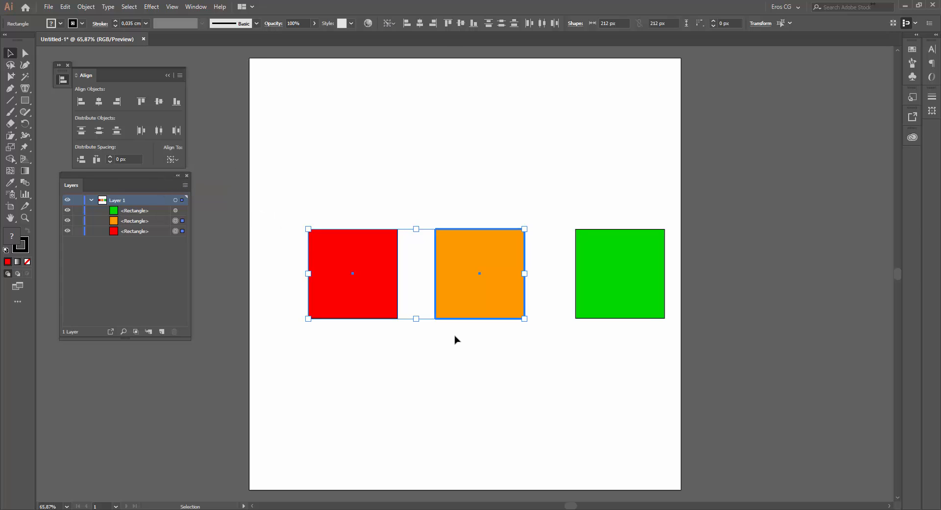
click(477, 263)
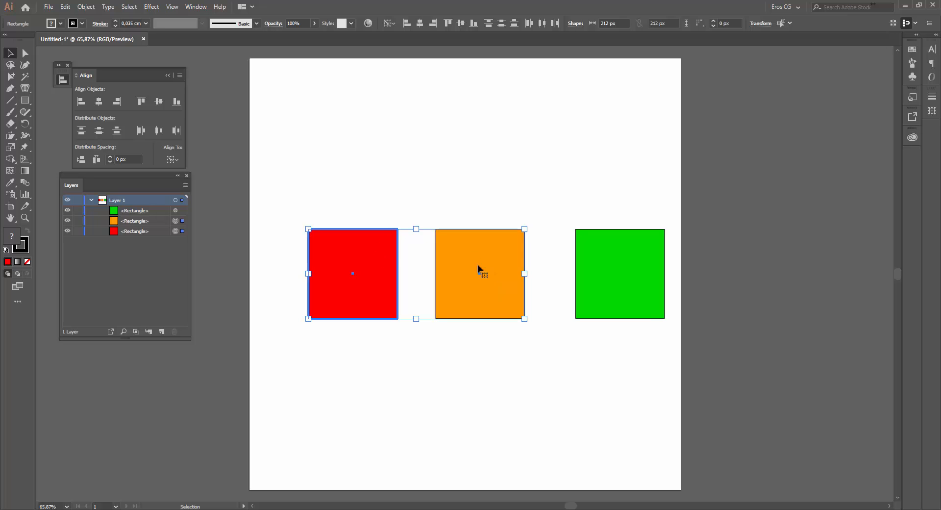
click(478, 264)
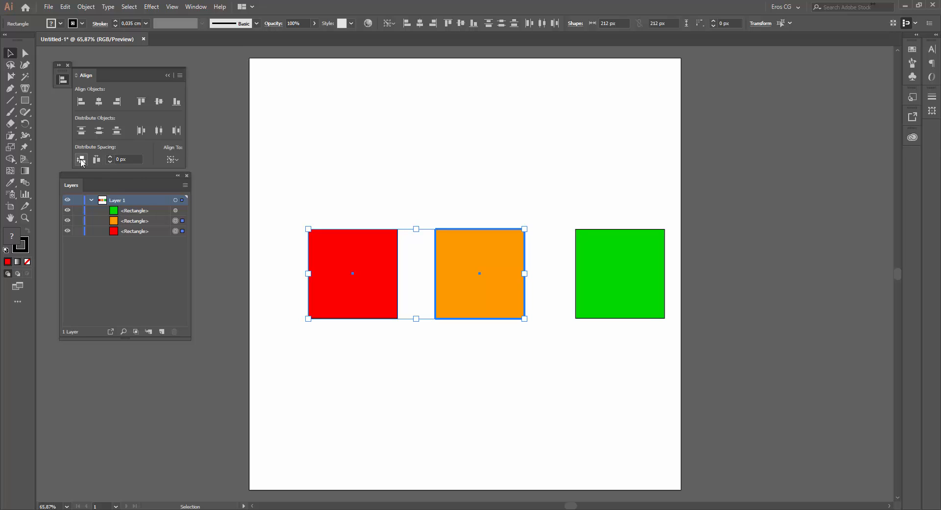
- Try Vertical Distribute Space on the two squares with 100 px spacing from the orange key object, and undo it
click(111, 159)
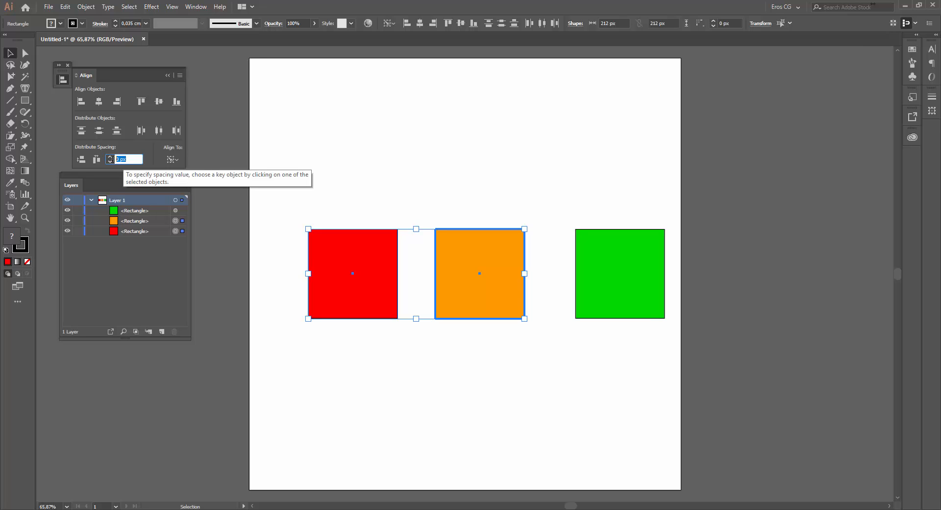
text(100)
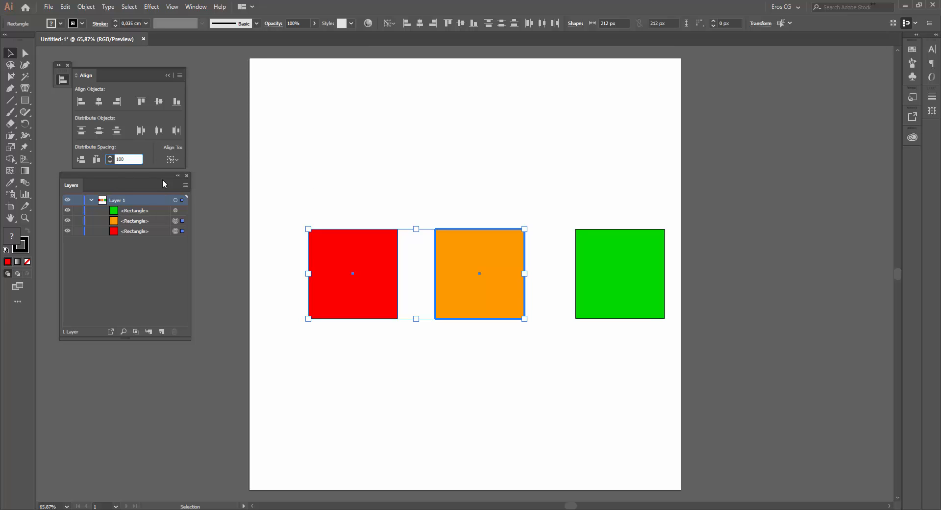
key(Return)
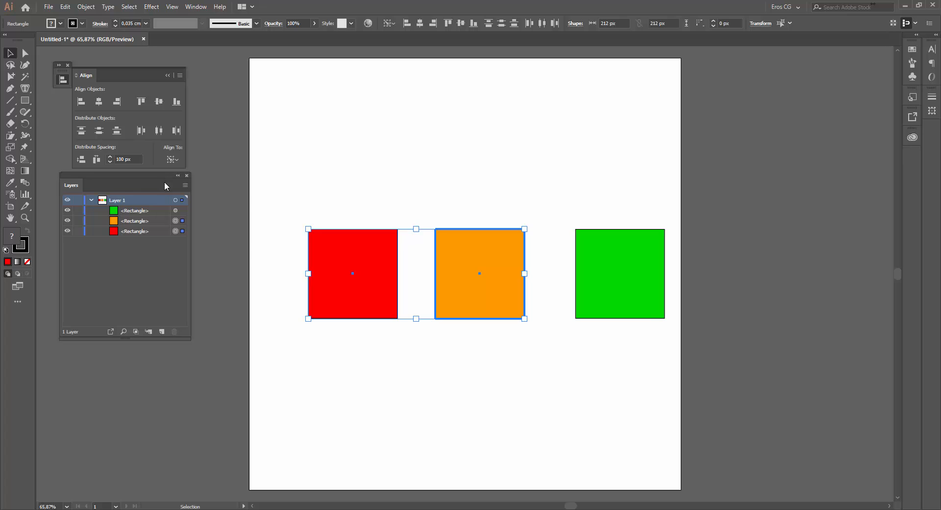
click(81, 160)
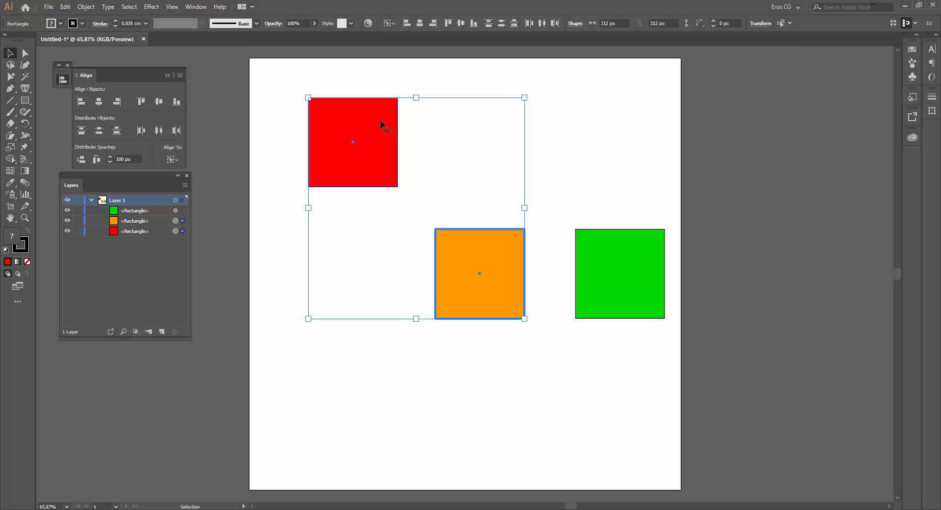
key(a)
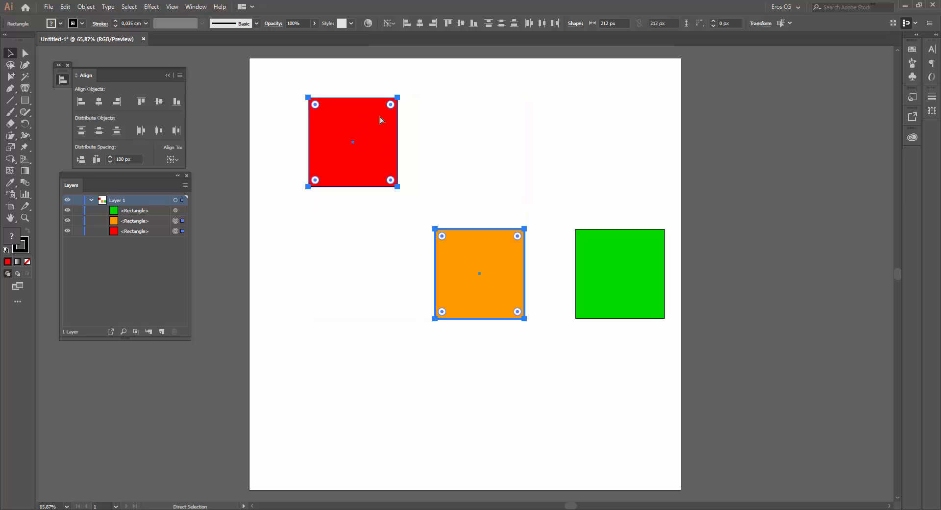
key(ctrl+z)
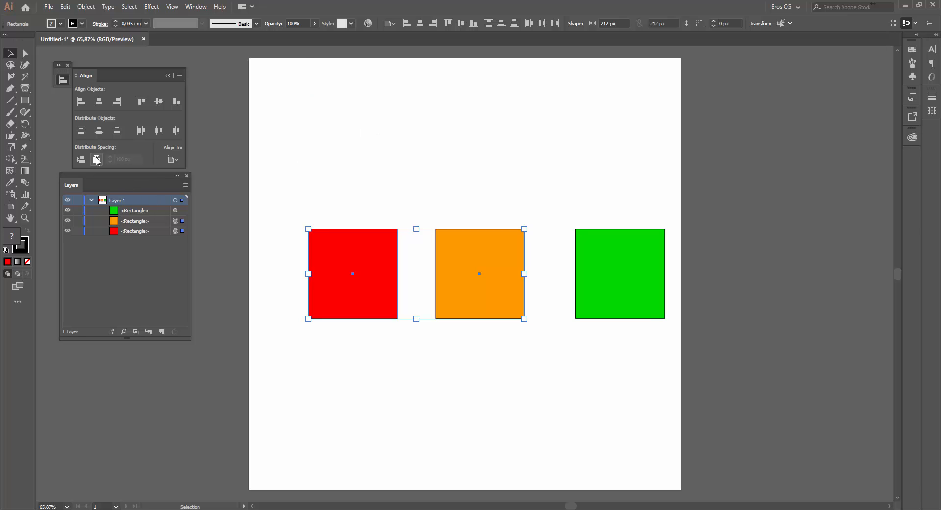
- Distribute the red and orange squares' horizontal spacing across the artboard, move both up about 238 px, and deselect them
click(97, 160)
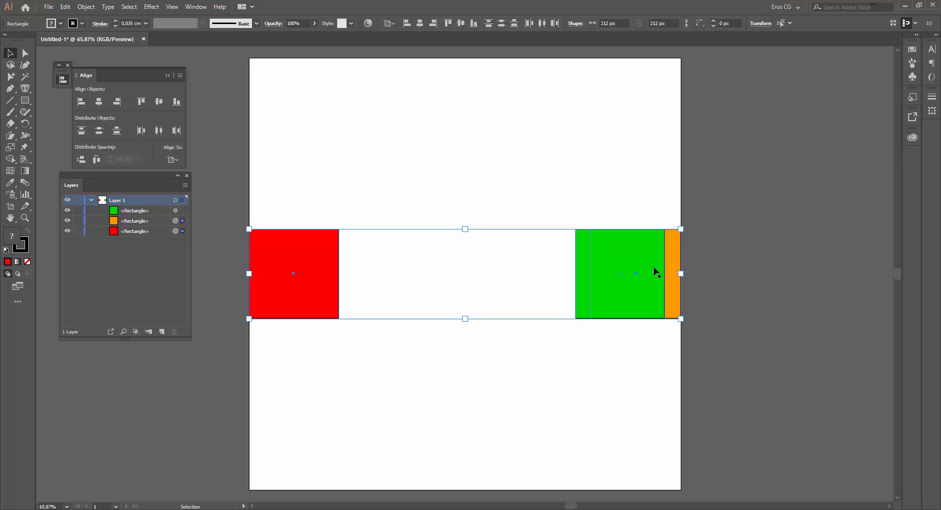
drag(278, 255, 278, 156)
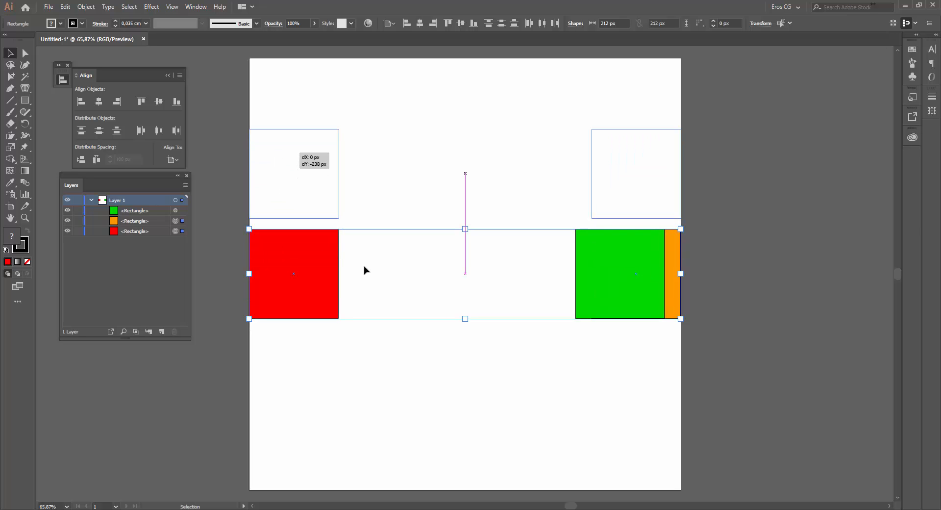
click(487, 282)
- Select the orange and red squares, make red the key object, and apply Horizontal Distribute Space with -50 px spacing
click(627, 171)
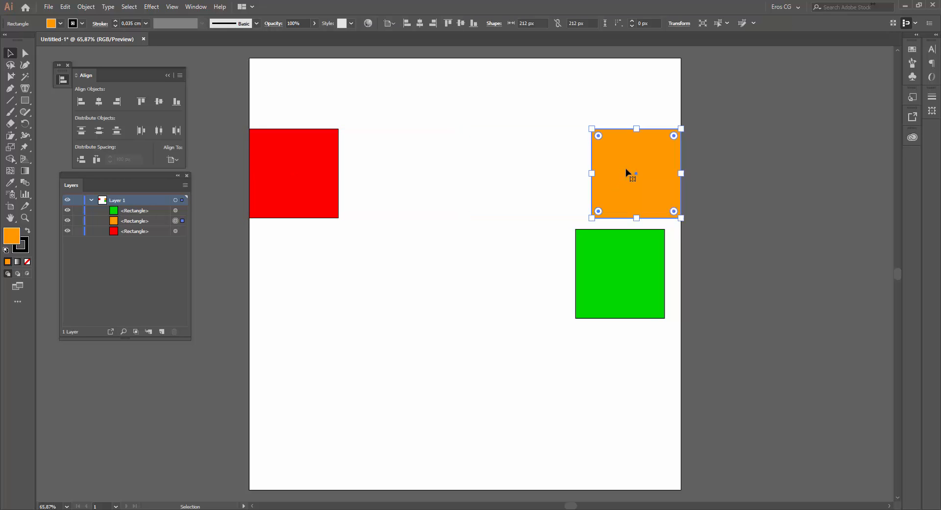
shift+click(327, 167)
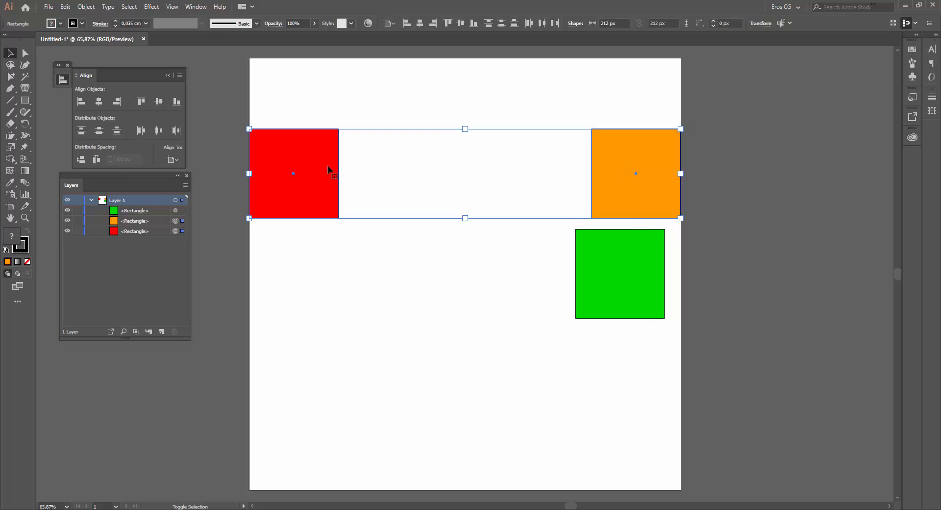
click(291, 162)
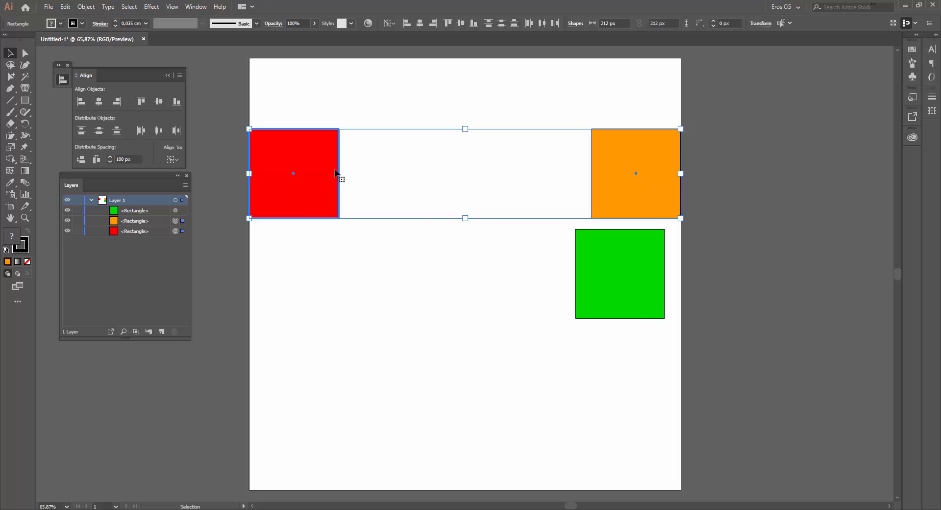
click(115, 160)
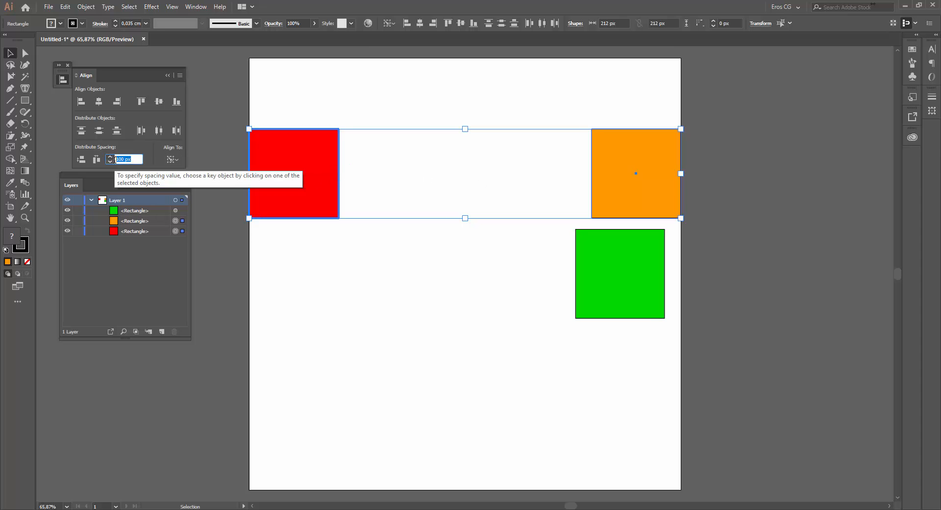
key(BackSpace)
key(Return)
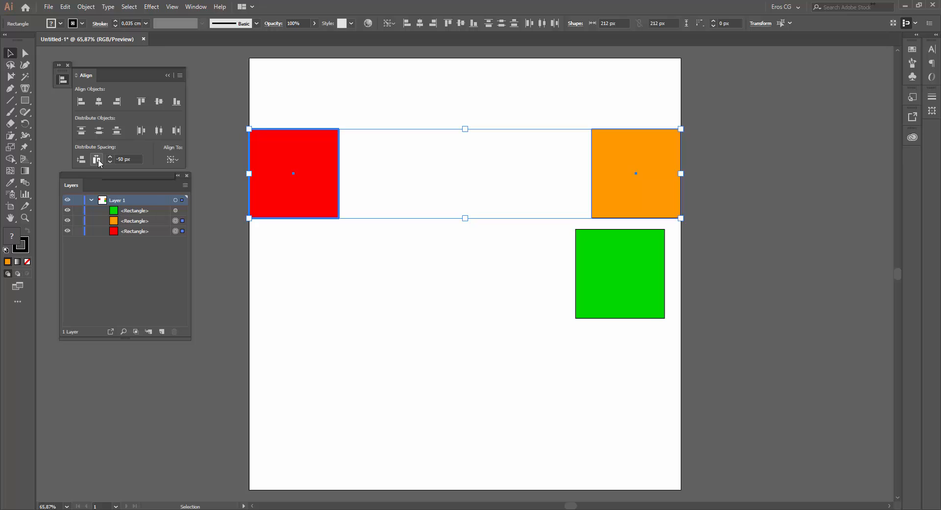
click(97, 159)
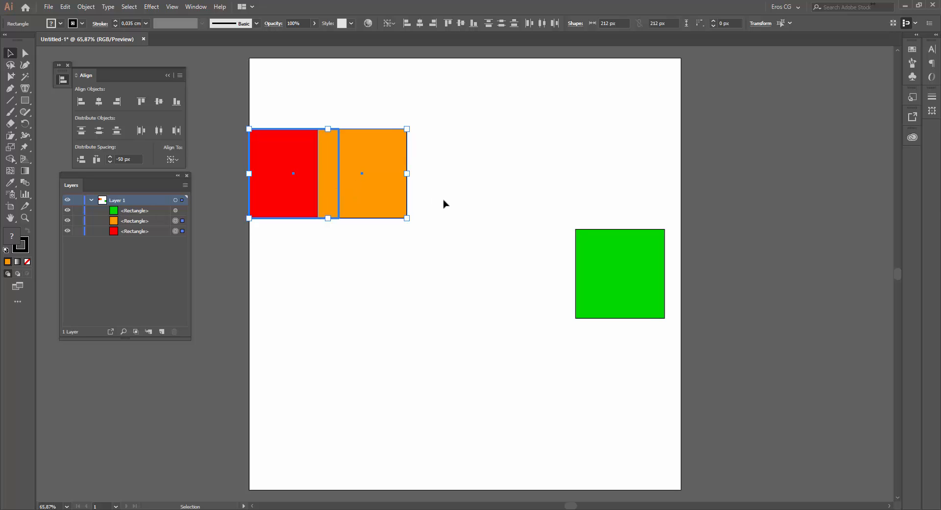
click(433, 172)
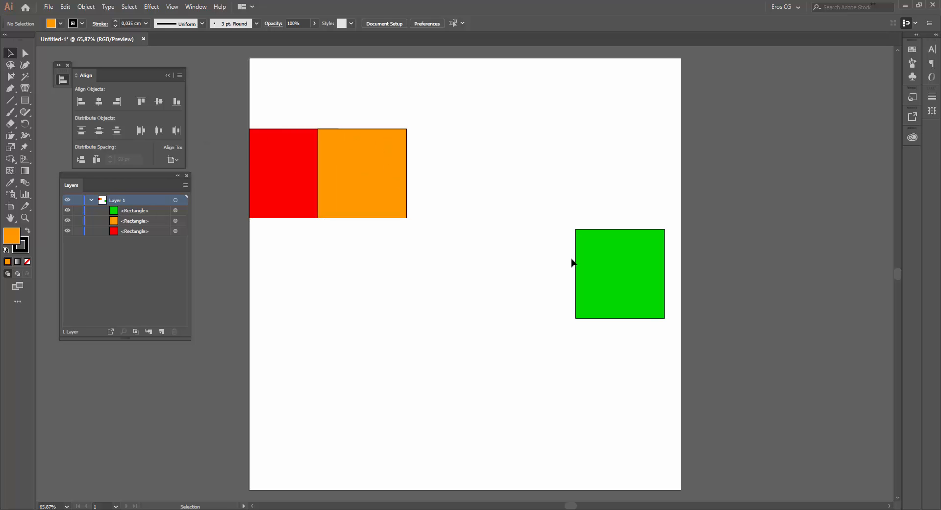
- Arrange the squares in a rough column near the artboard's left edge, red above orange above green, and select all three
drag(393, 178, 364, 308)
drag(321, 184, 365, 186)
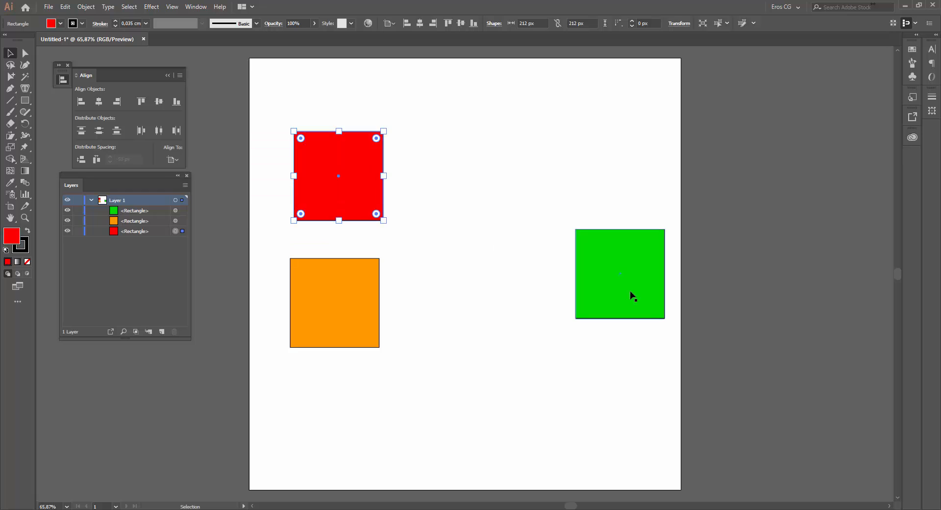
drag(632, 295, 344, 436)
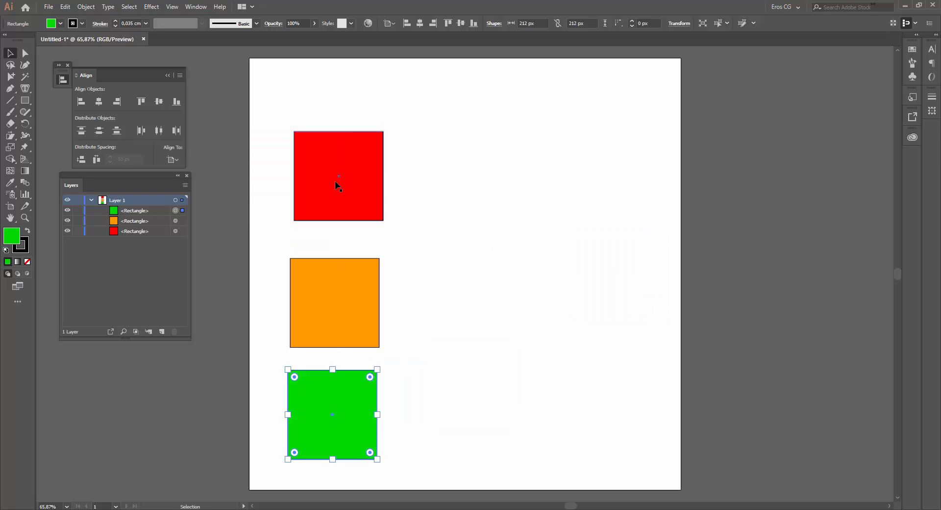
drag(335, 182, 330, 197)
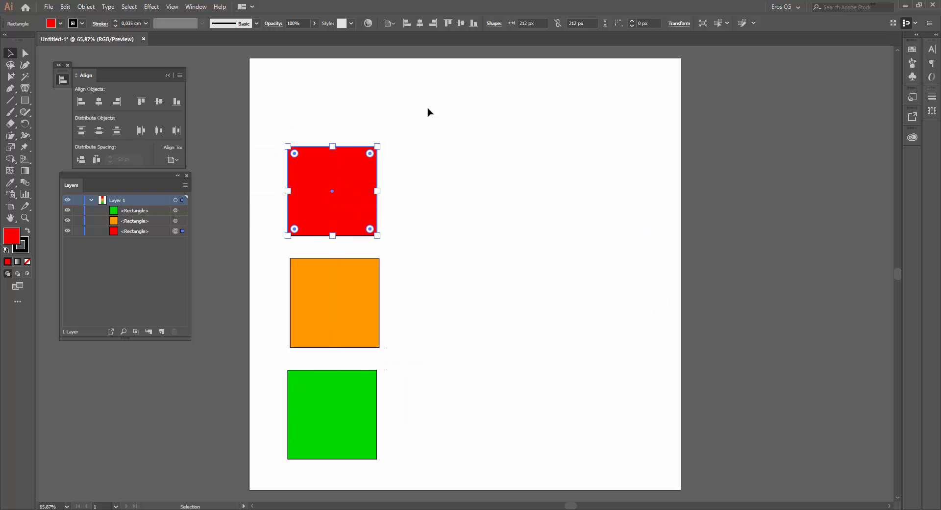
drag(428, 108, 273, 472)
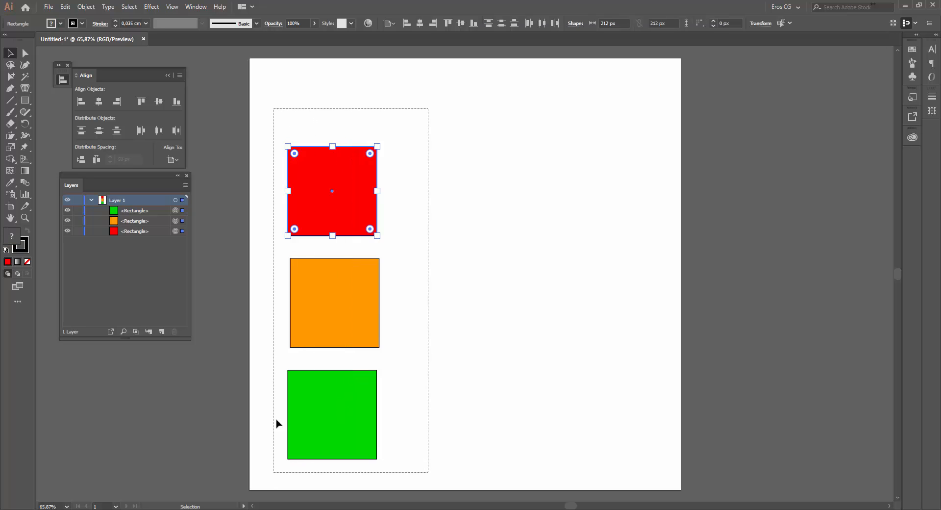
drag(277, 423, 277, 423)
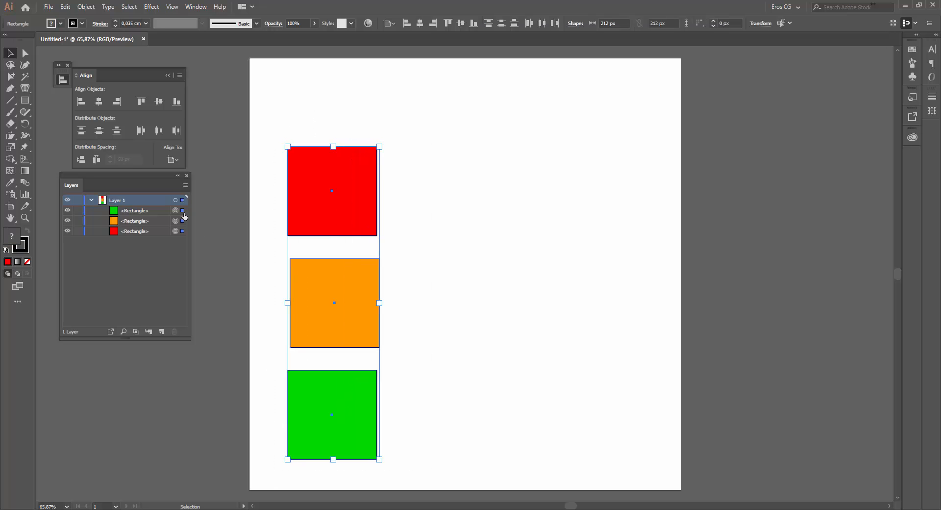
- Center the three squares horizontally on the artboard, and try Vertical Align Center on them before undoing it
click(100, 101)
drag(321, 197, 452, 197)
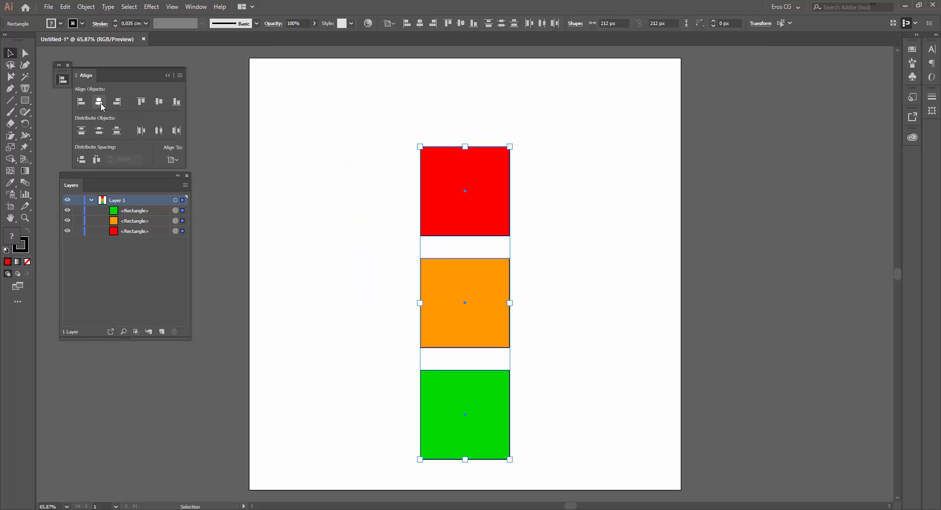
click(159, 102)
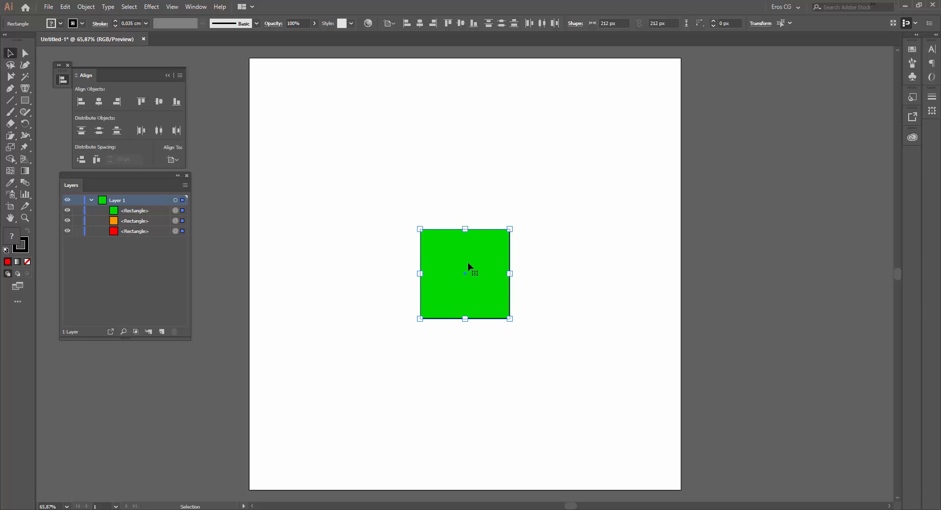
key(ctrl+z)
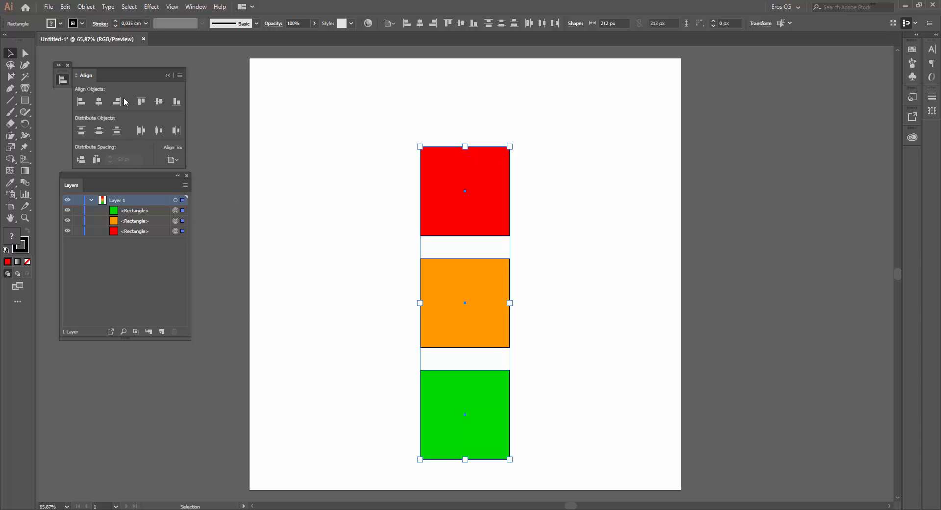
- Try aligning the three squares to the artboard's left edge, its right edge, and its left edge again
click(82, 102)
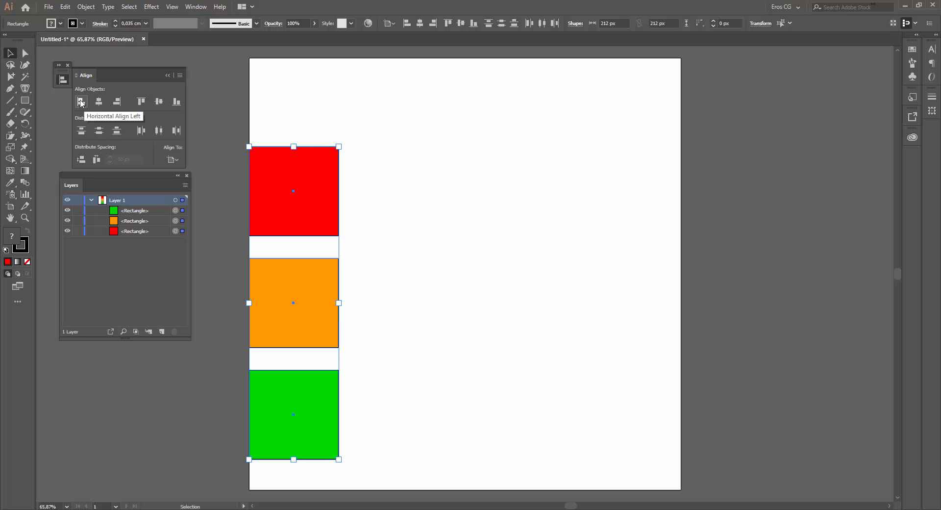
click(117, 103)
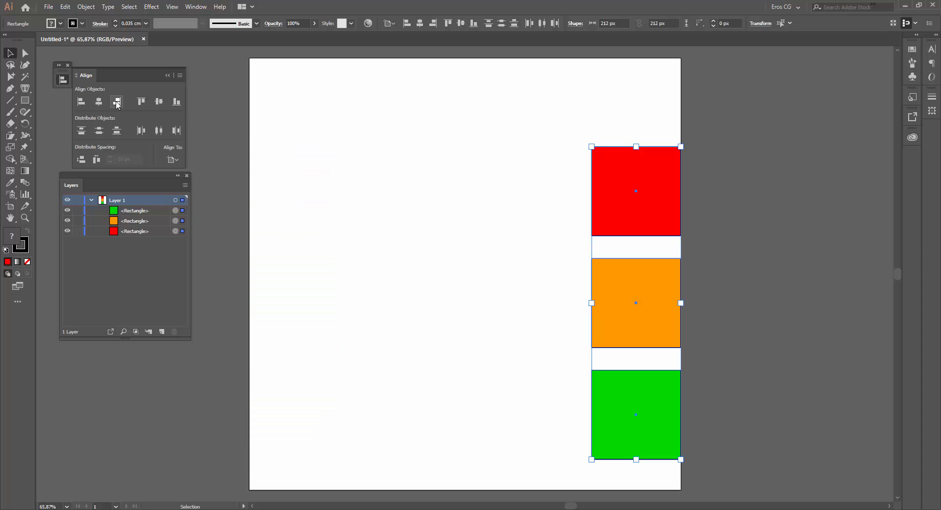
click(81, 102)
- Center the three squares horizontally on the artboard, distribute them by vertical centers across it, and deselect them
click(98, 102)
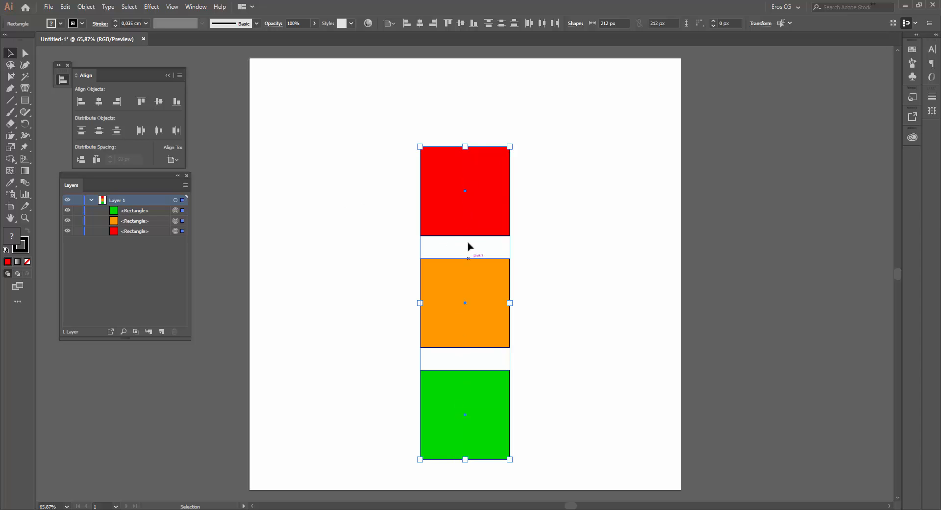
click(99, 130)
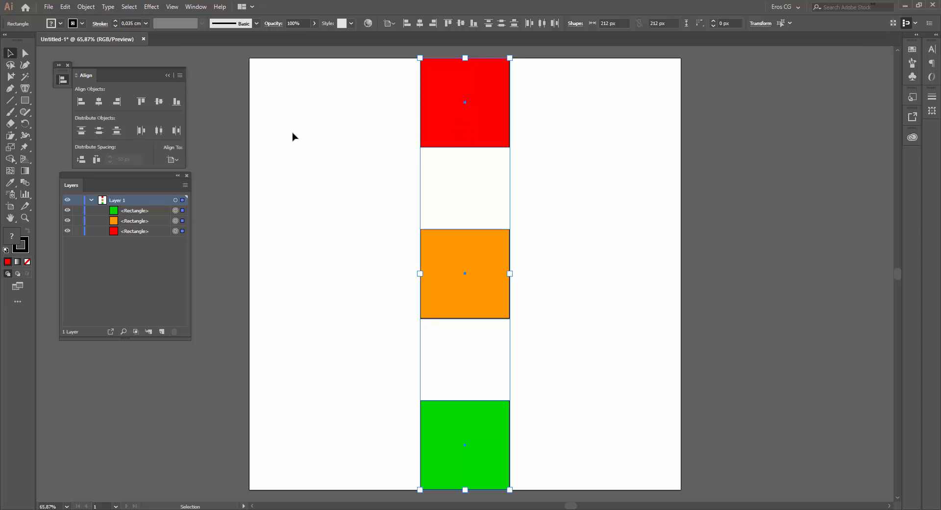
click(540, 305)
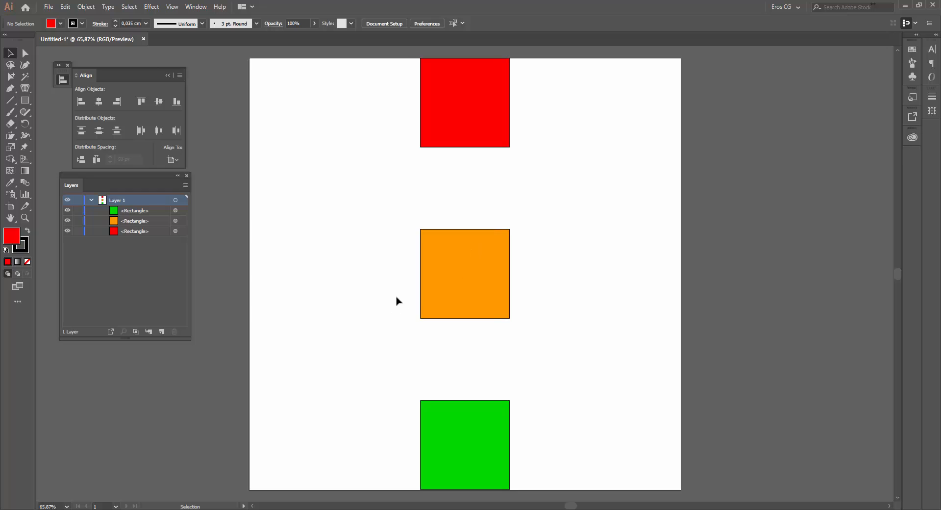
- Move the green square up and left and the orange one down and right, and scale orange to about 126 px
drag(454, 433, 334, 280)
drag(482, 292, 542, 337)
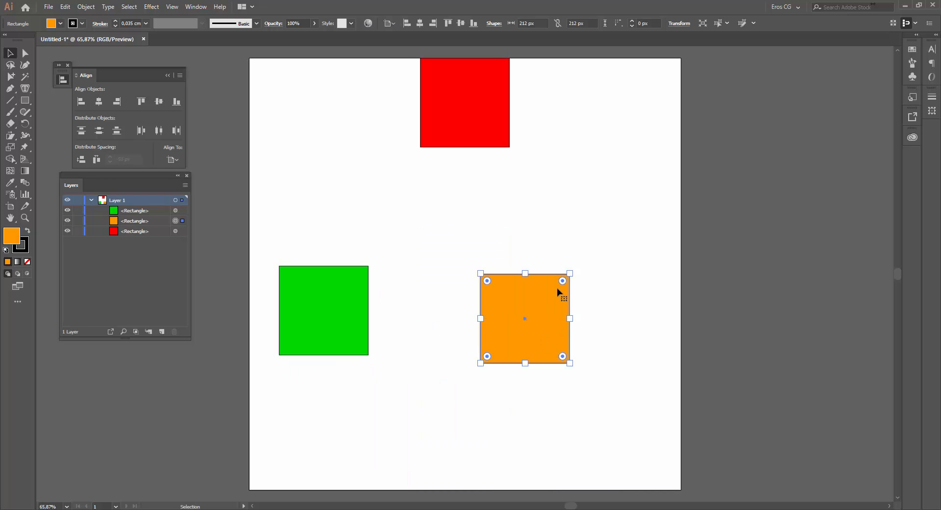
drag(570, 274, 549, 280)
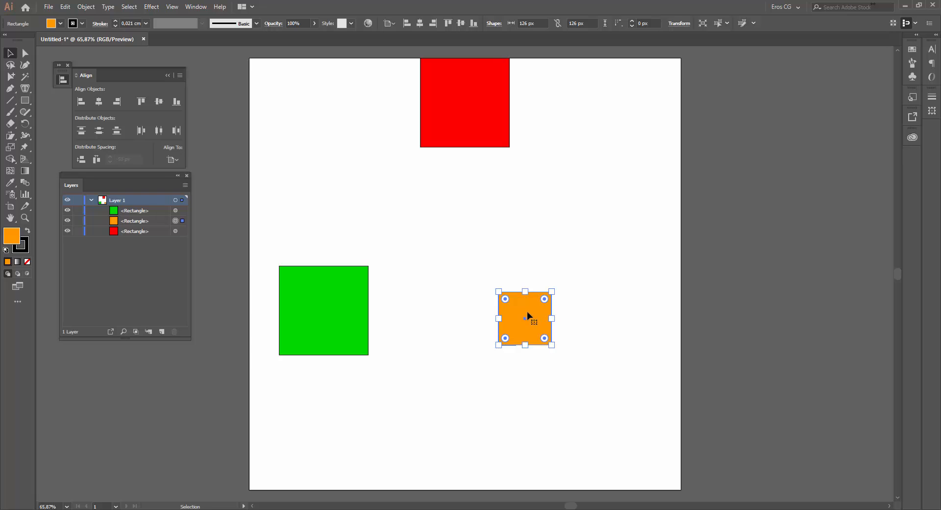
- Center the orange square horizontally and vertically on the green key object, and stack orange above green
shift+click(311, 312)
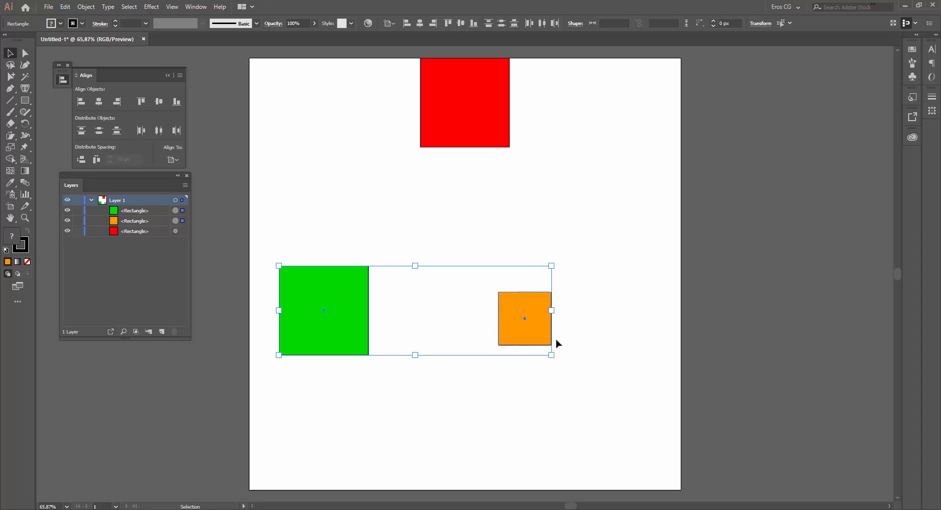
click(343, 290)
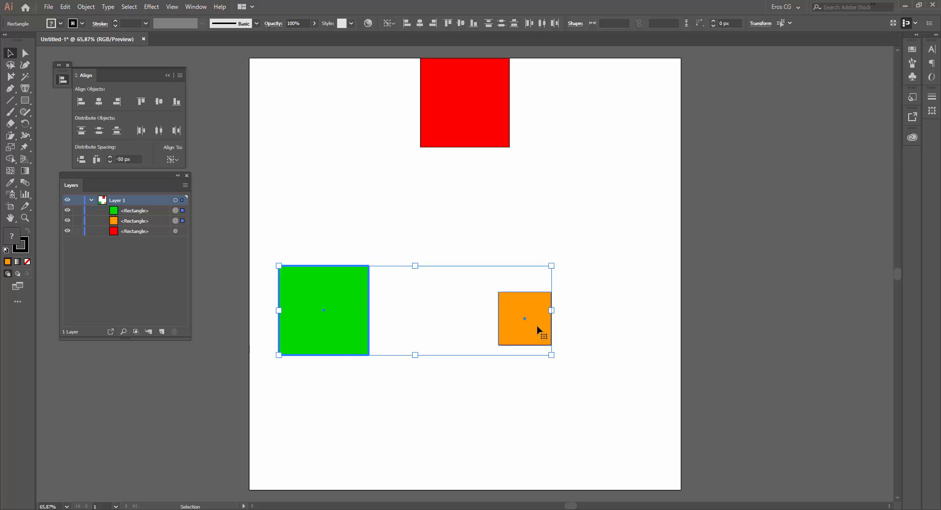
click(98, 102)
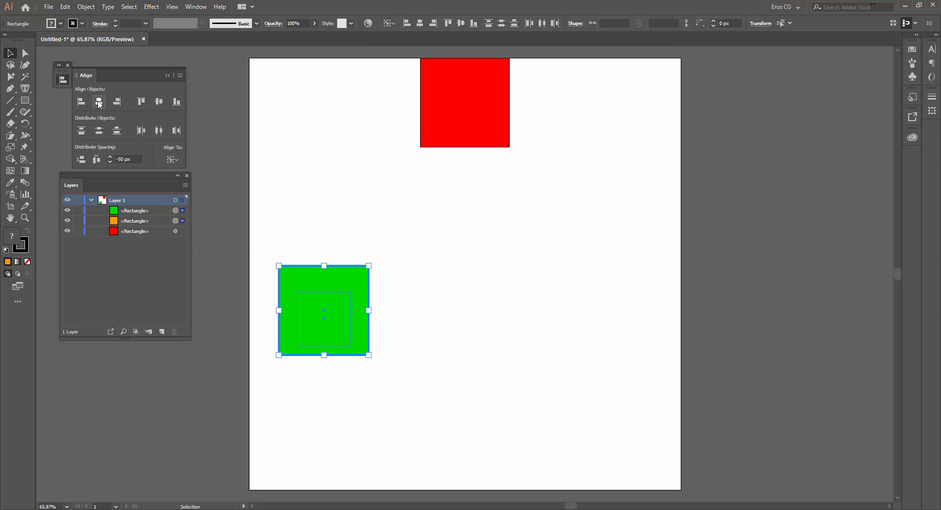
click(159, 102)
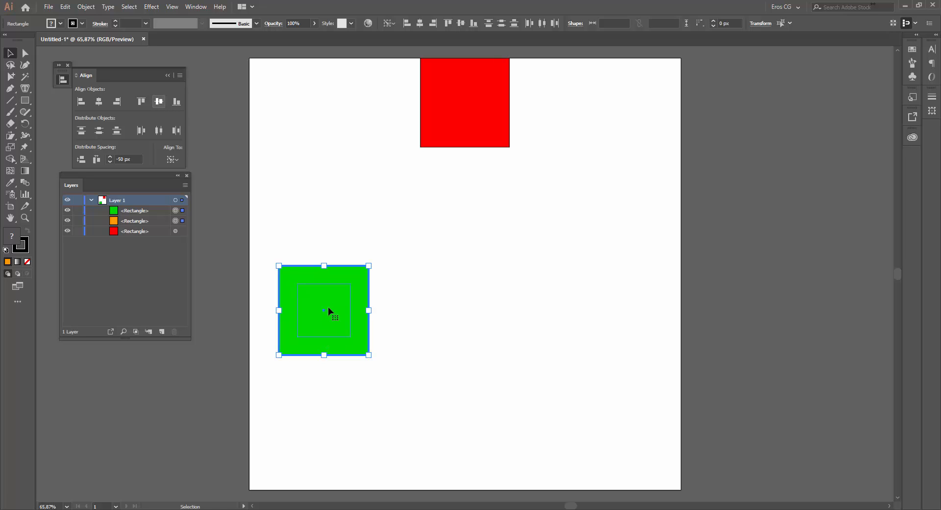
drag(149, 222, 146, 207)
click(387, 324)
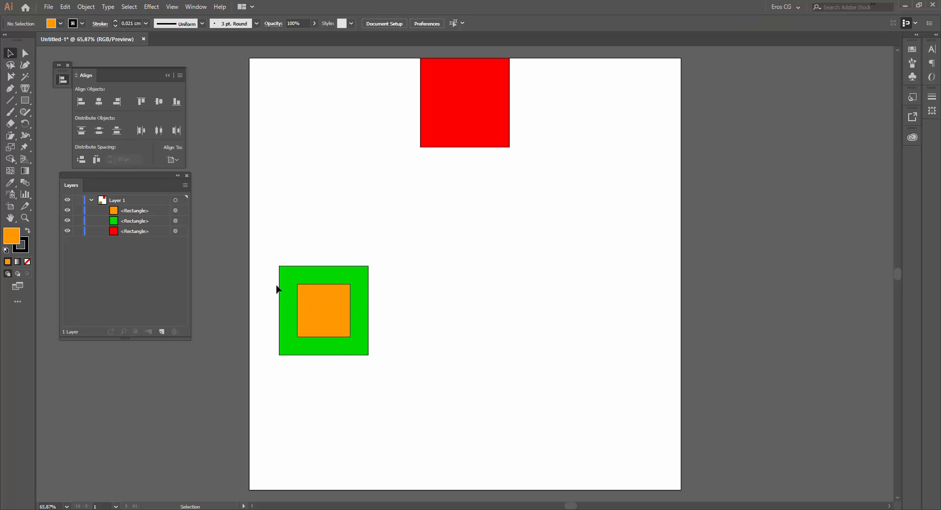
- Select the nested green and orange squares, center both vertically and horizontally on the artboard, and deselect them
drag(260, 246, 407, 379)
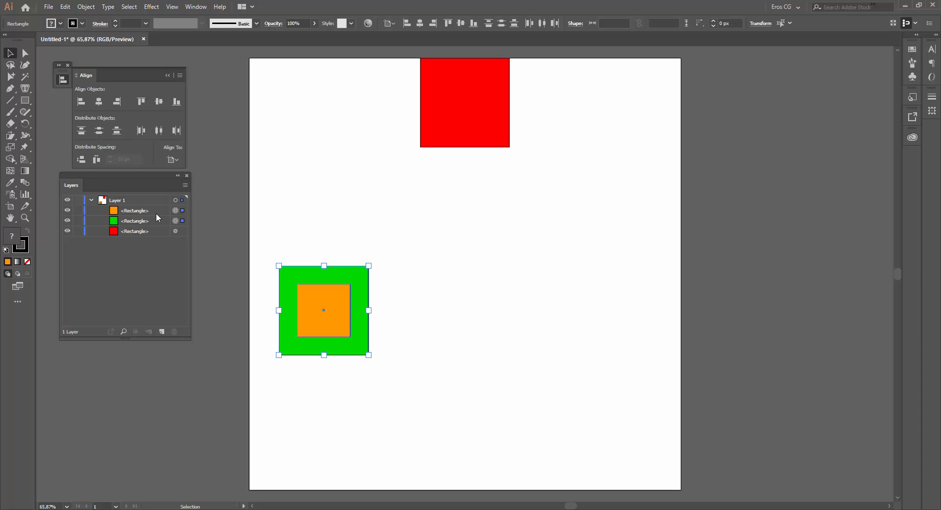
click(159, 102)
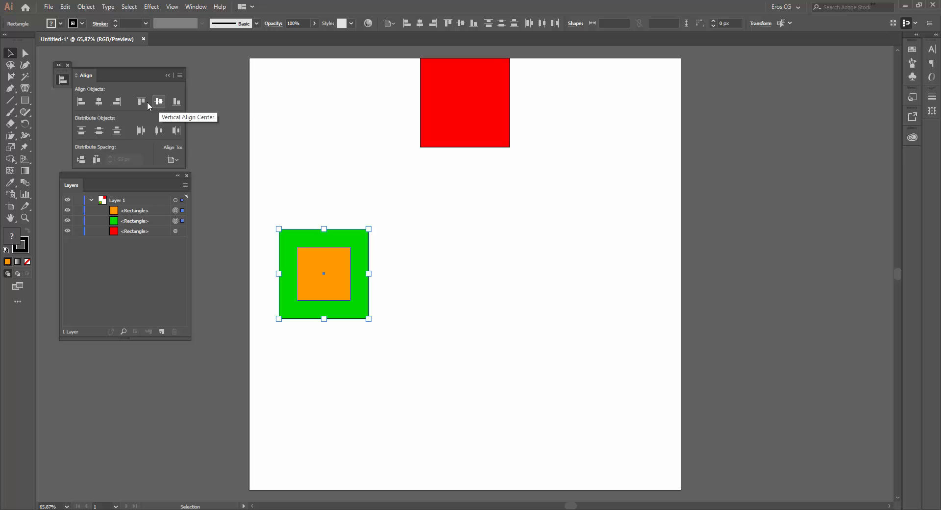
click(98, 102)
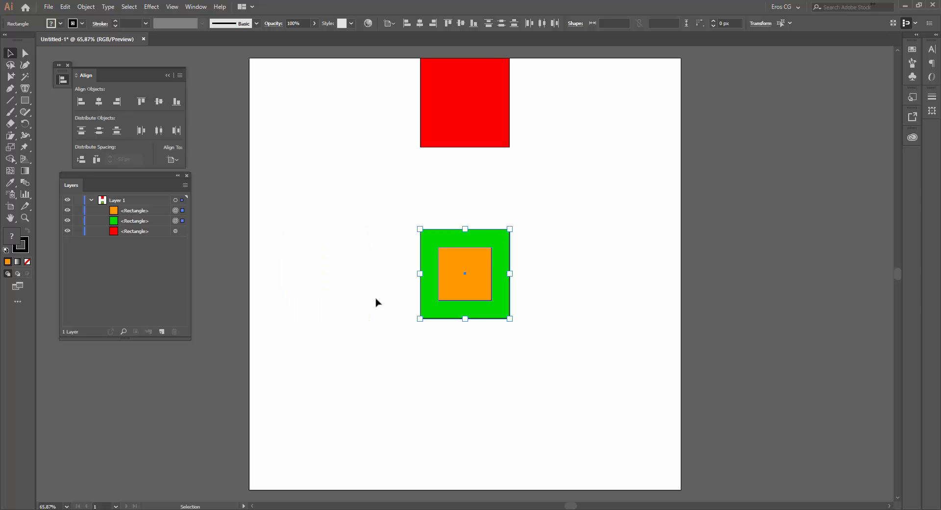
click(498, 405)
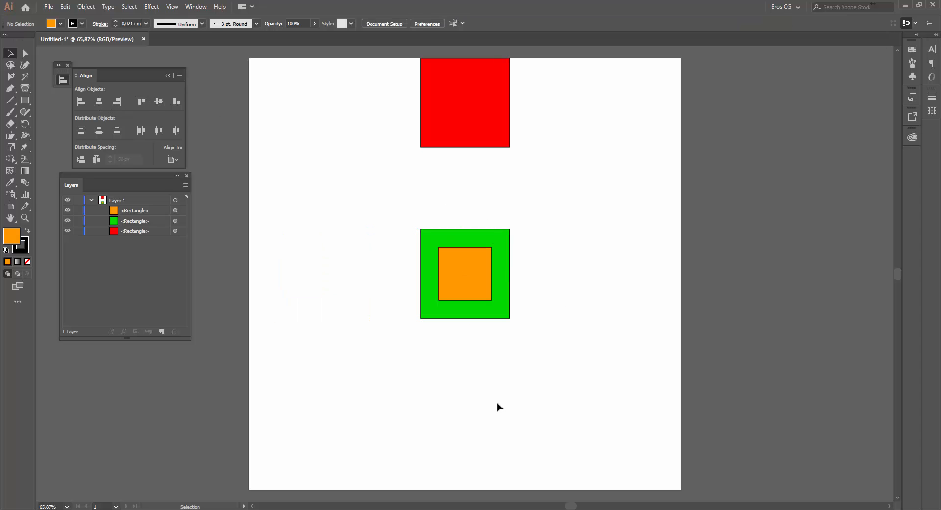
- Place orange to the right and red to the left of the green square, and scale green to about 134 px
click(484, 267)
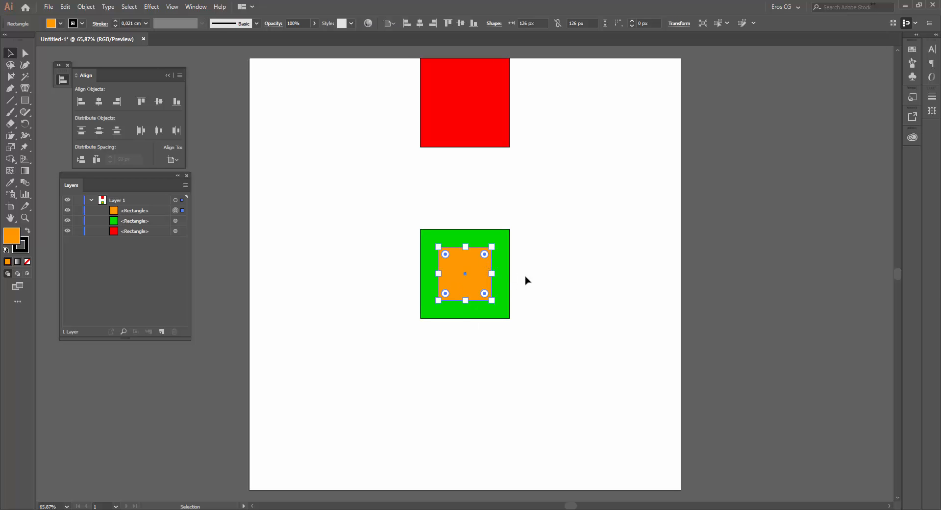
drag(491, 248, 588, 265)
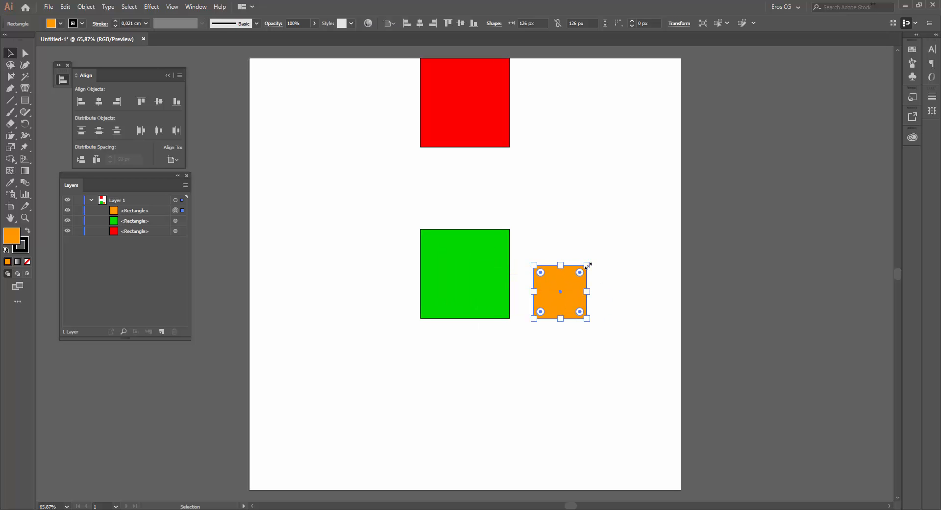
drag(475, 121, 376, 293)
click(498, 243)
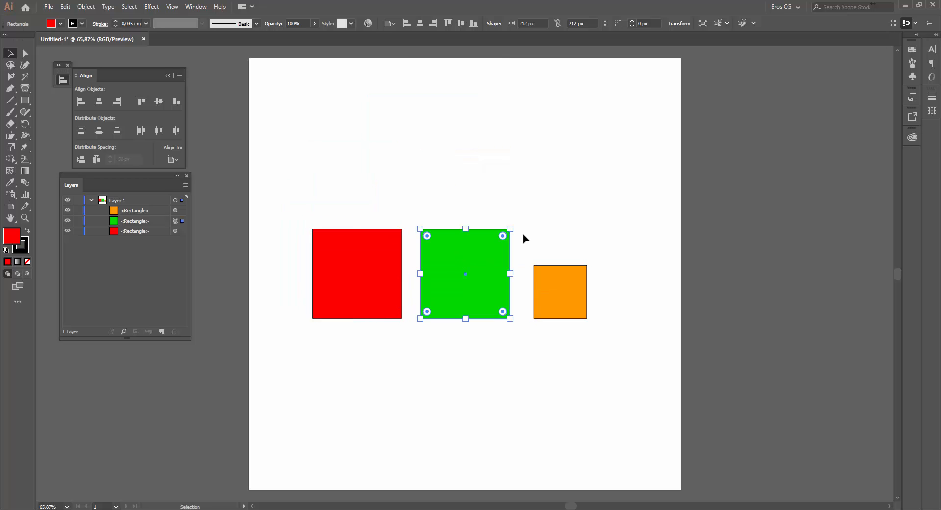
drag(511, 228, 495, 245)
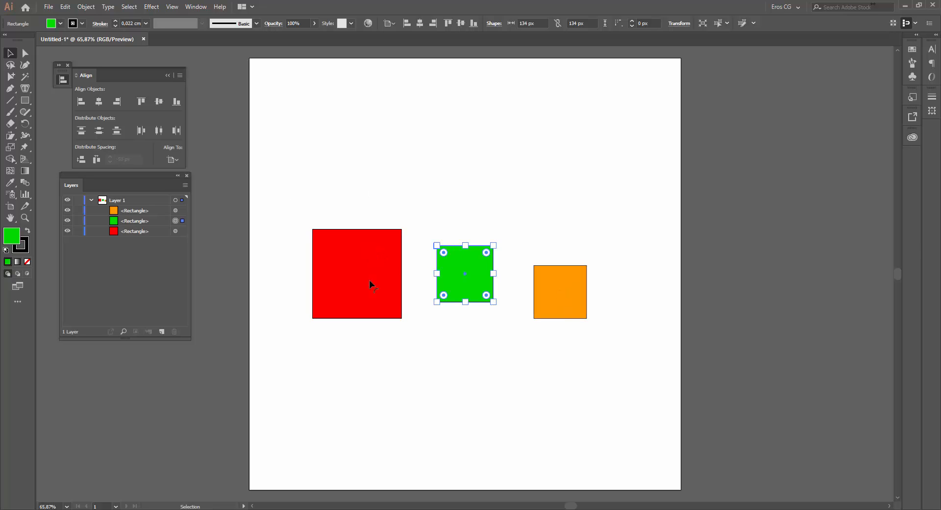
- Select all three squares, make red the key object, and align the top edges of the others to it
drag(281, 194, 559, 350)
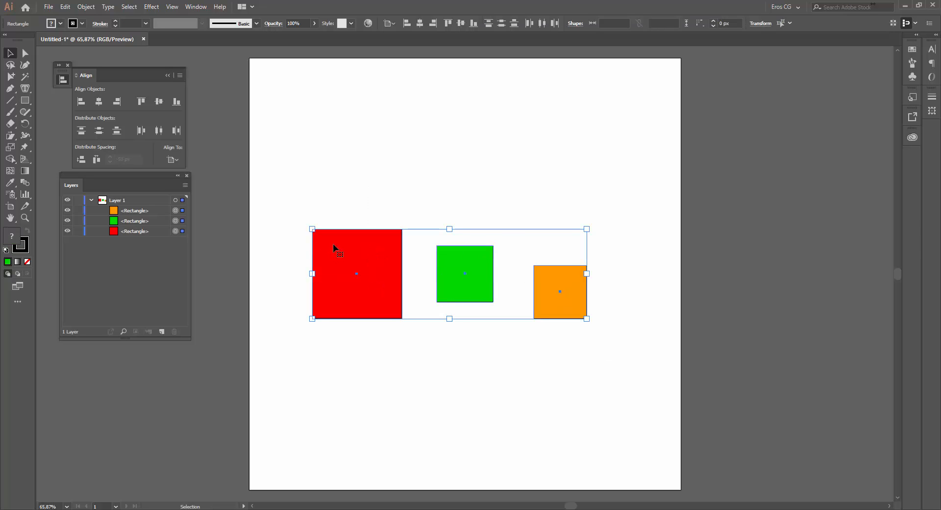
key(a)
key(v)
click(337, 257)
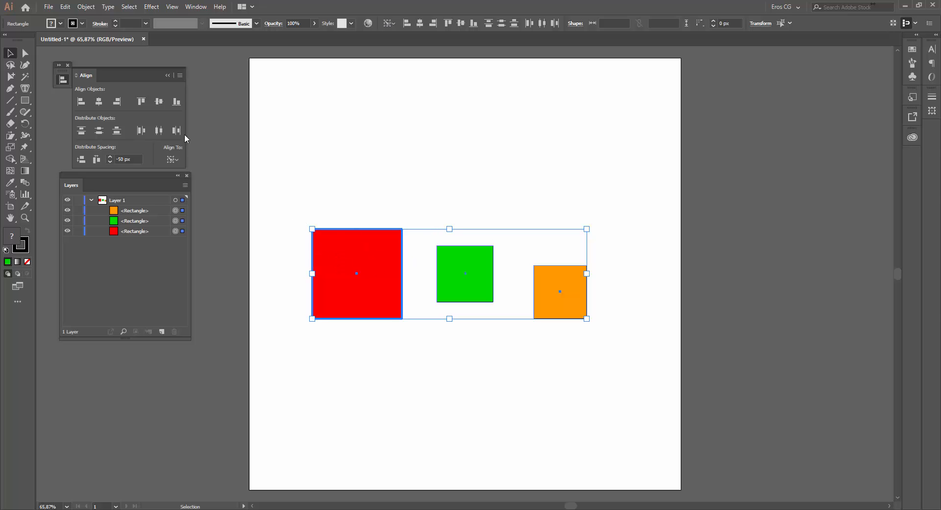
click(173, 159)
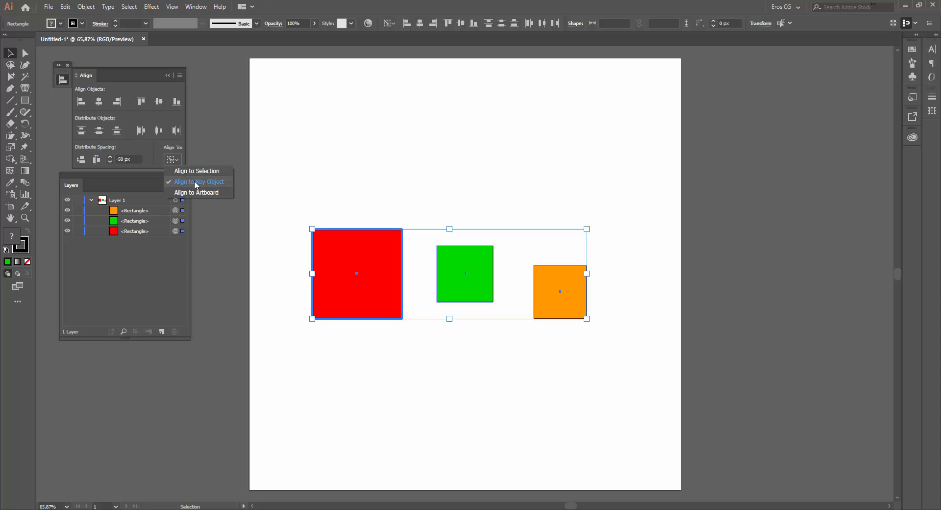
click(142, 102)
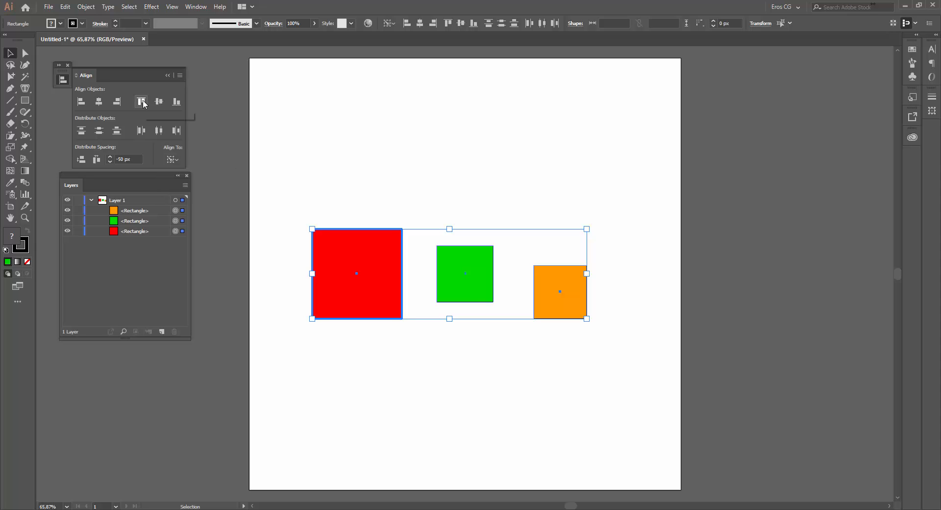
click(142, 103)
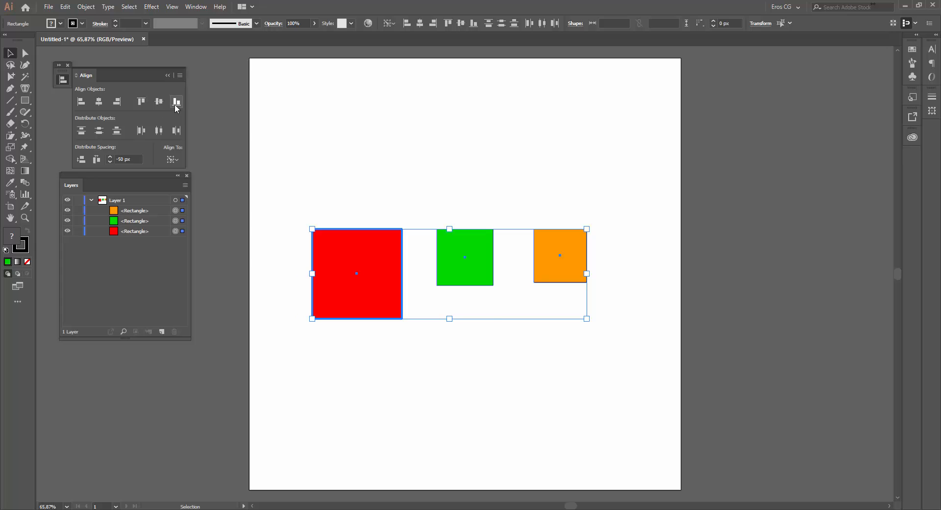
- Align the squares to the red key object's bottom edge, switch to vertical center alignment, and deselect them
click(176, 101)
click(160, 102)
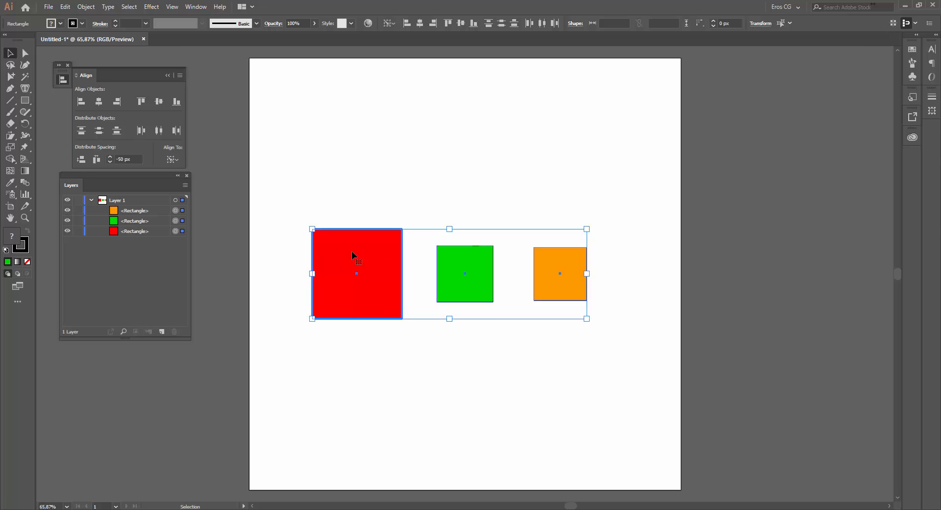
click(403, 358)
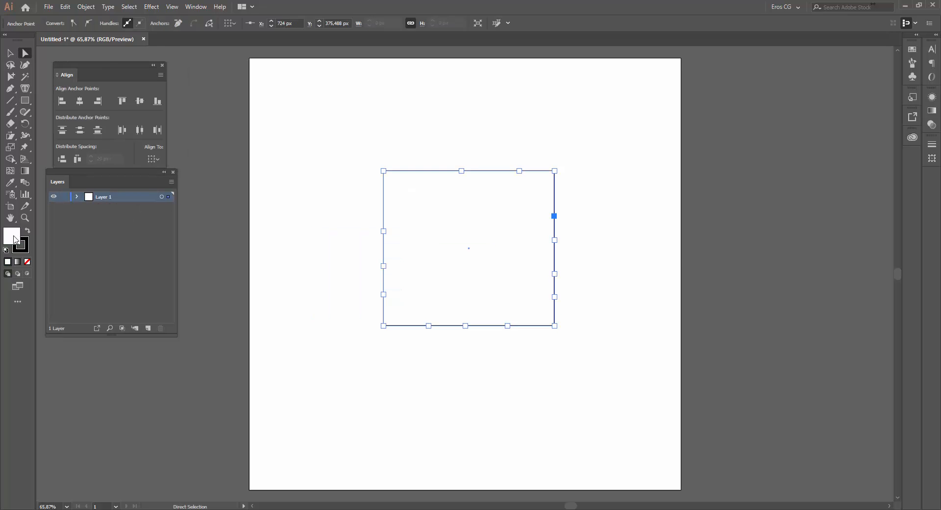
- Fill the rectangular path with a pure red from the Color Picker
double_click(13, 237)
drag(612, 162, 603, 145)
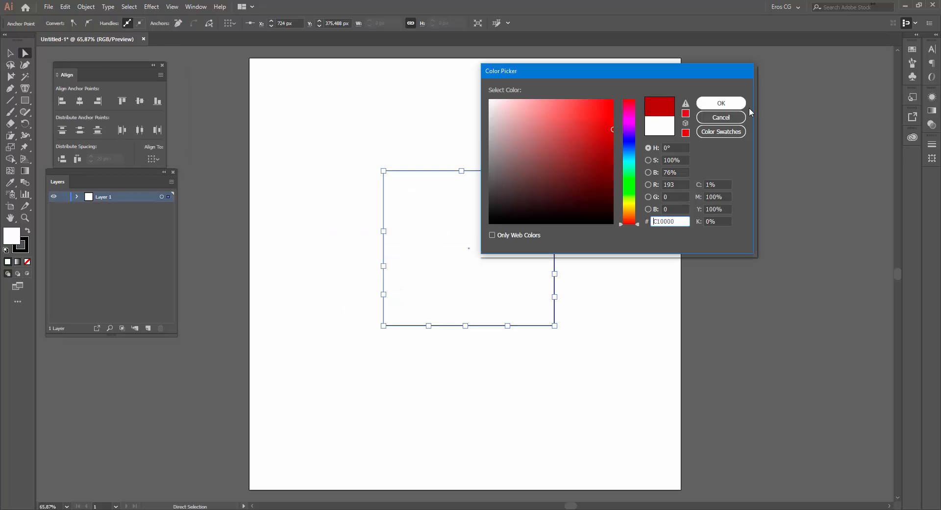
click(726, 104)
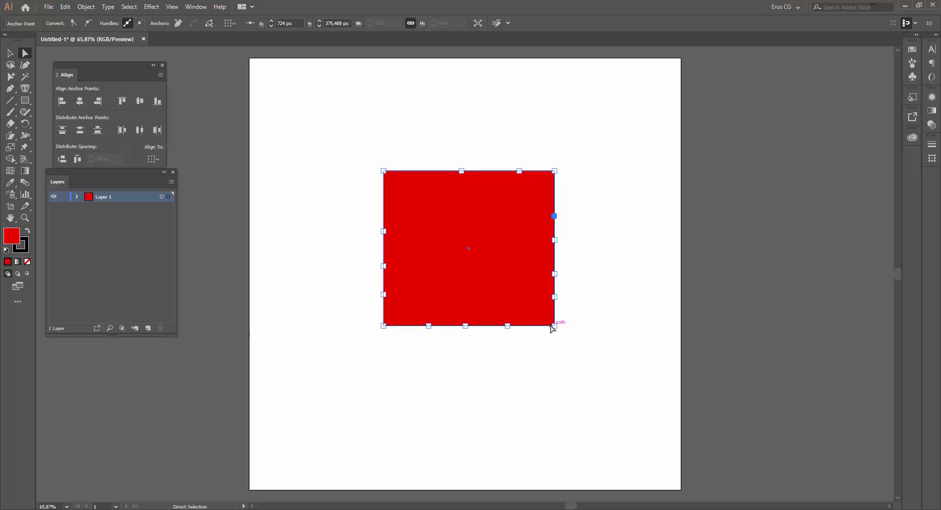
- Pull the two inner anchor points of the rectangle's top edge upward and the two middle right-edge anchors outward, the lower to about X 822, Y 512 px
click(555, 297)
drag(461, 171, 455, 138)
click(520, 170)
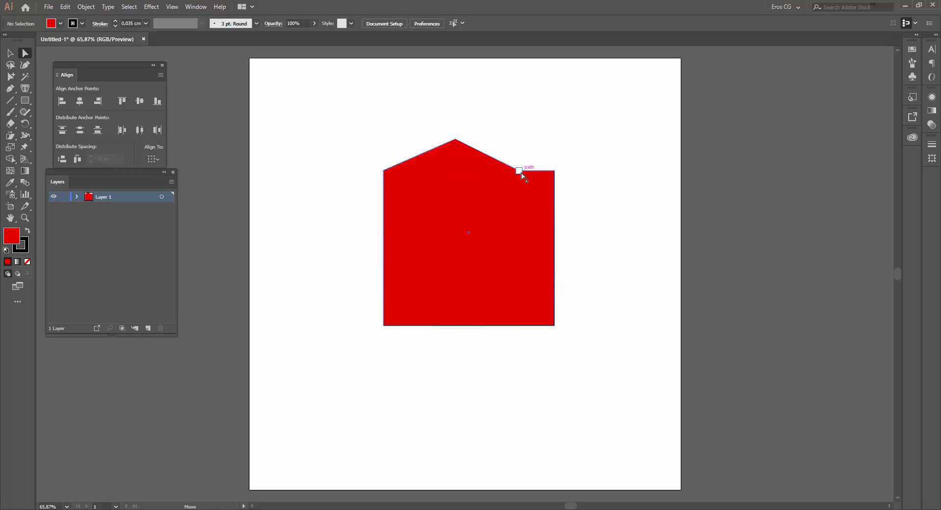
drag(520, 170, 515, 135)
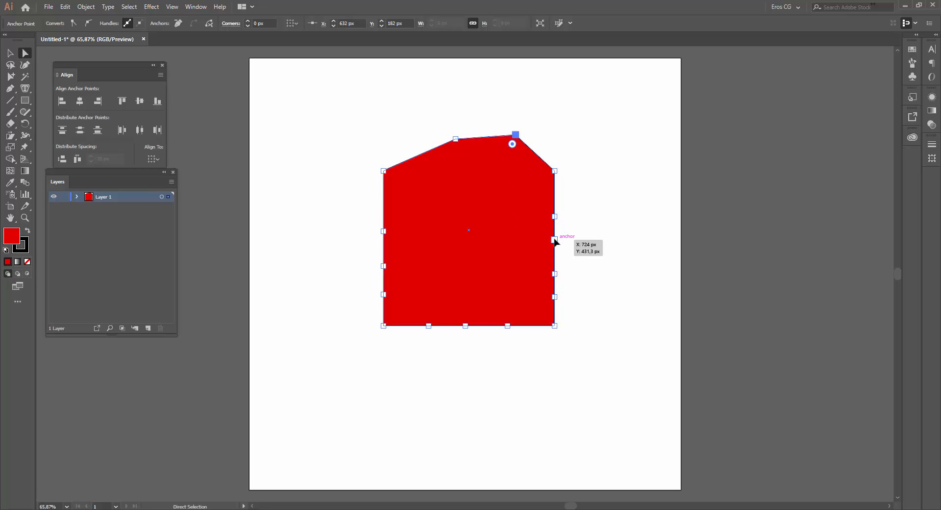
drag(555, 239, 590, 239)
drag(554, 274, 595, 273)
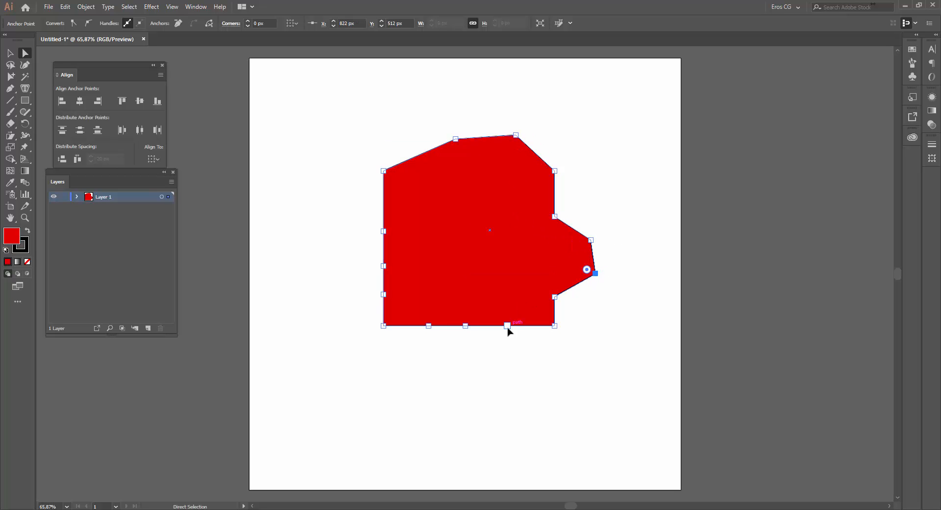
- Pull two inner bottom-edge anchors downward and the upper two inner left-edge anchors outward, the topmost to about X 194, Y 401 px
drag(506, 326, 508, 352)
drag(466, 325, 472, 354)
mouse_move(386, 269)
mouse_down()
mouse_move(361, 261)
mouse_move(385, 266)
mouse_move(368, 266)
mouse_up()
key(ctrl+z)
key(ctrl+z)
drag(383, 230, 331, 228)
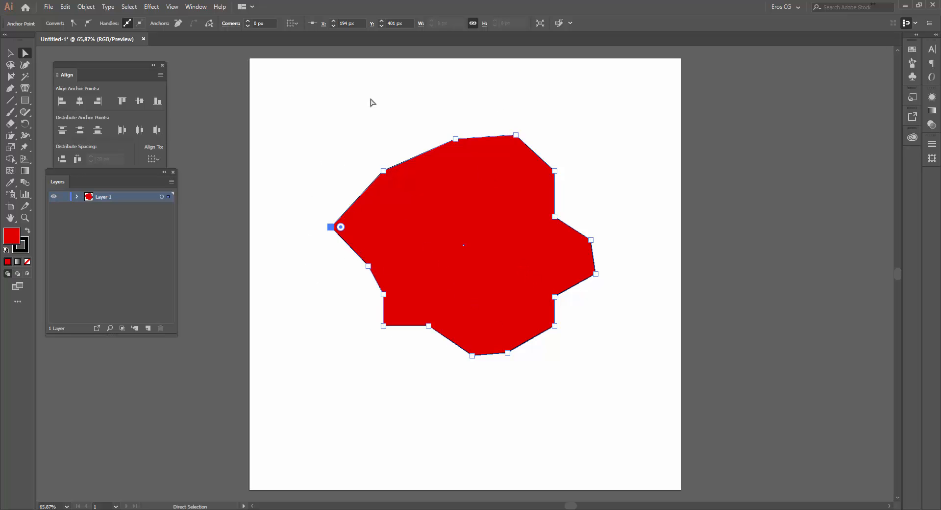
- Try vertical center alignment of the four top anchor points relative to the selection, and undo it
drag(338, 100, 579, 190)
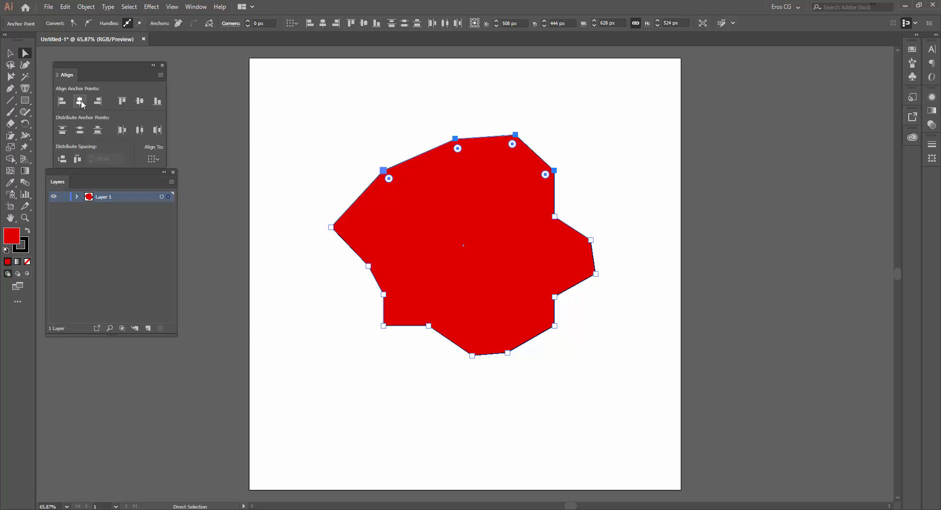
click(140, 101)
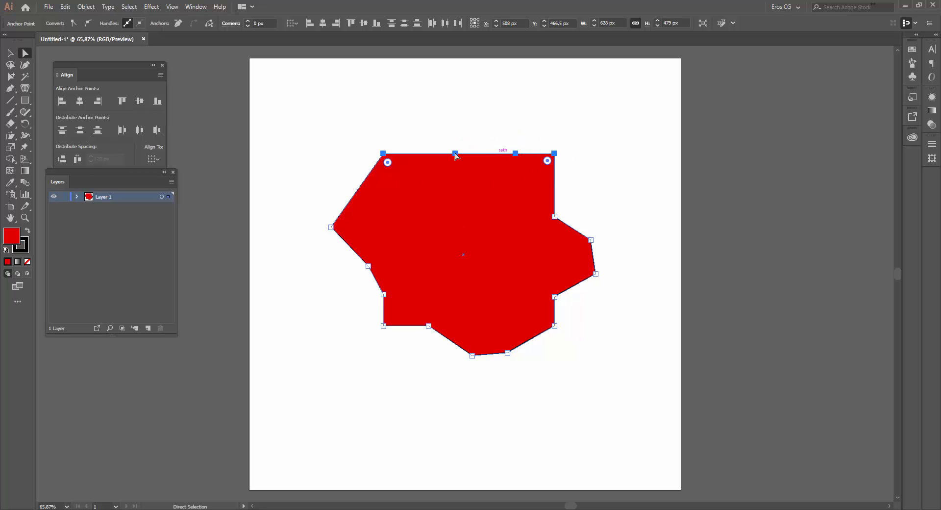
click(154, 158)
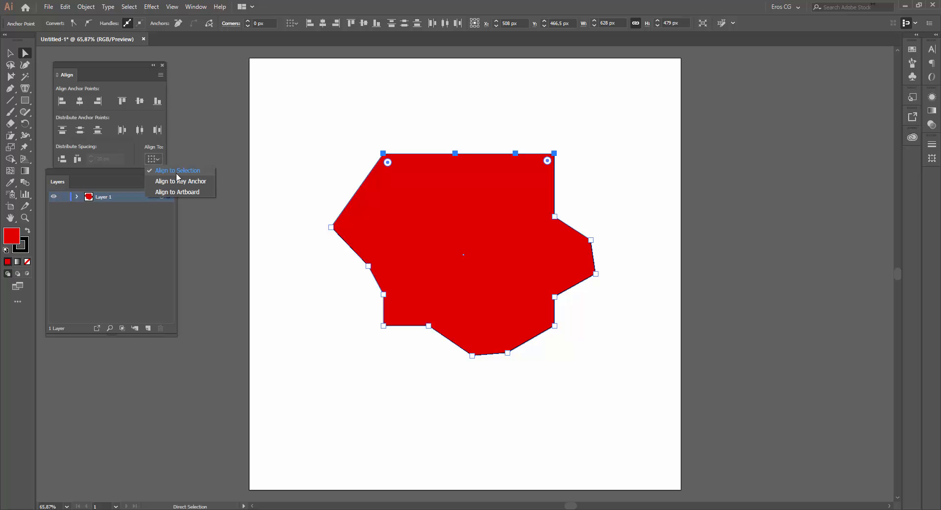
key(ctrl)
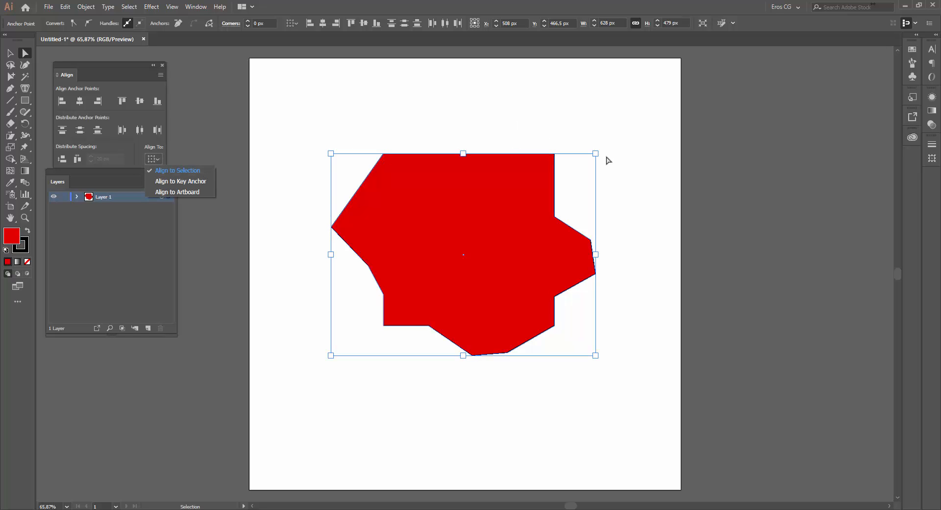
key(ctrl)
click(566, 141)
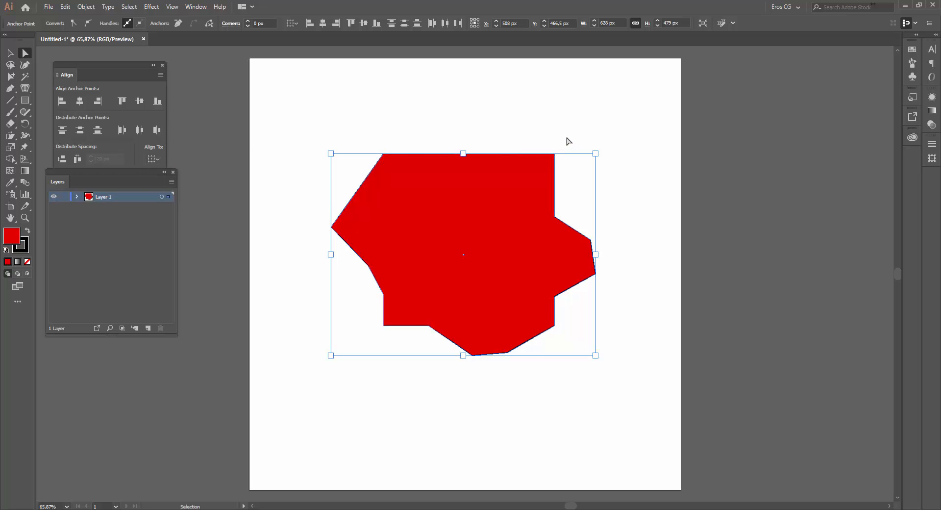
key(ctrl+z)
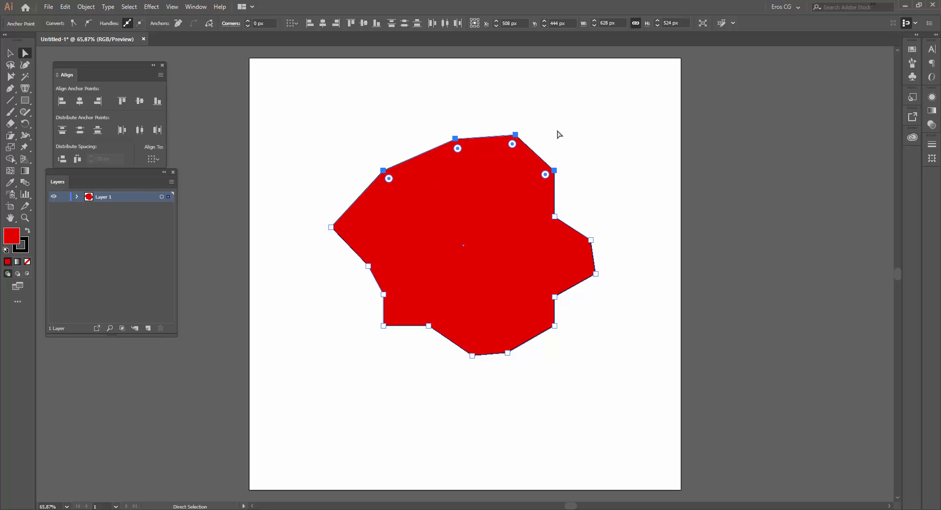
- Select the top anchor points with the upper-right corner last as key anchor, and align them to it by vertical center
click(555, 171)
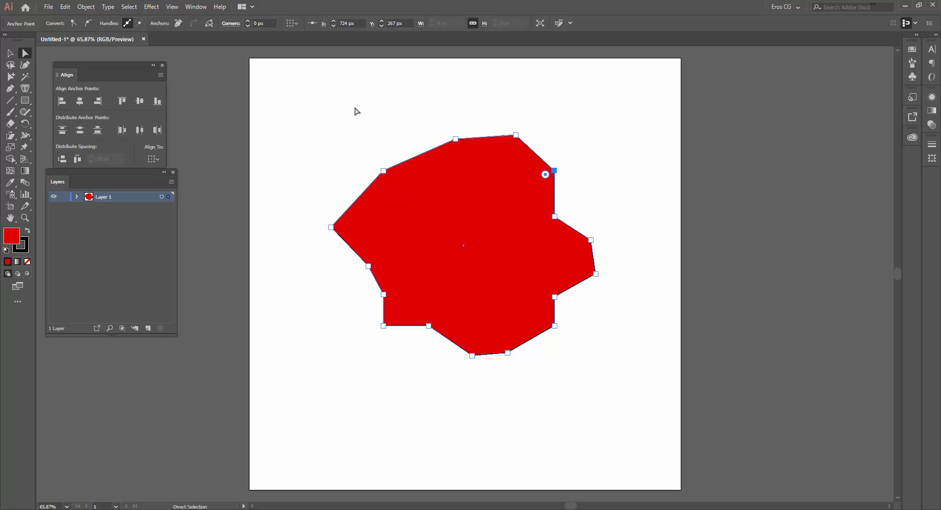
drag(355, 111, 530, 195)
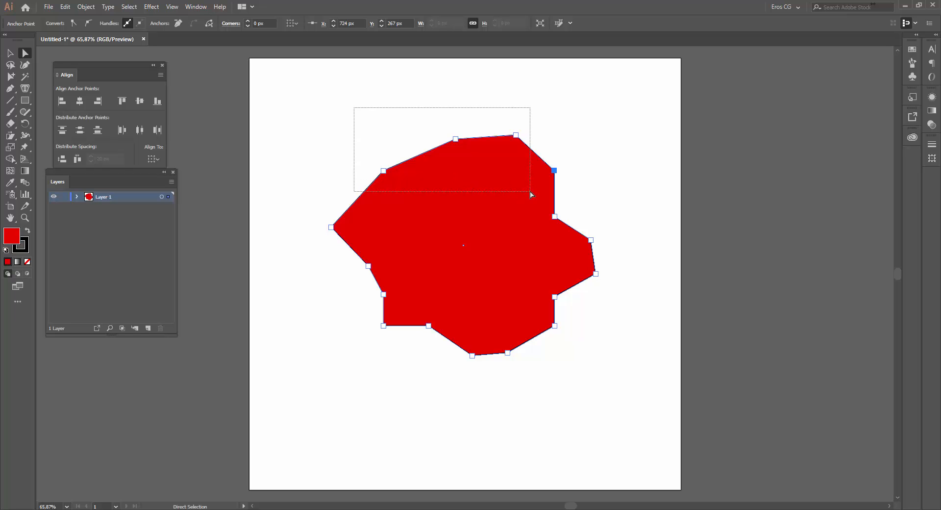
drag(530, 195, 531, 193)
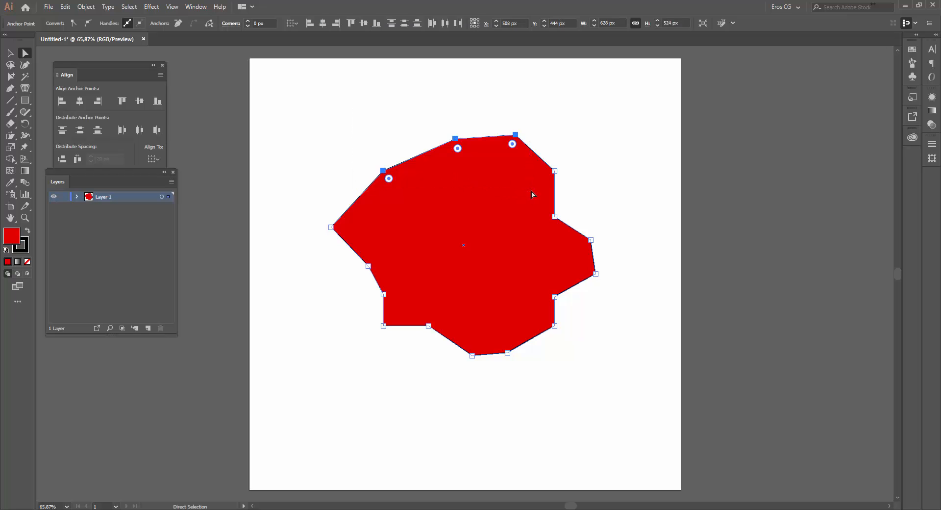
shift+click(556, 170)
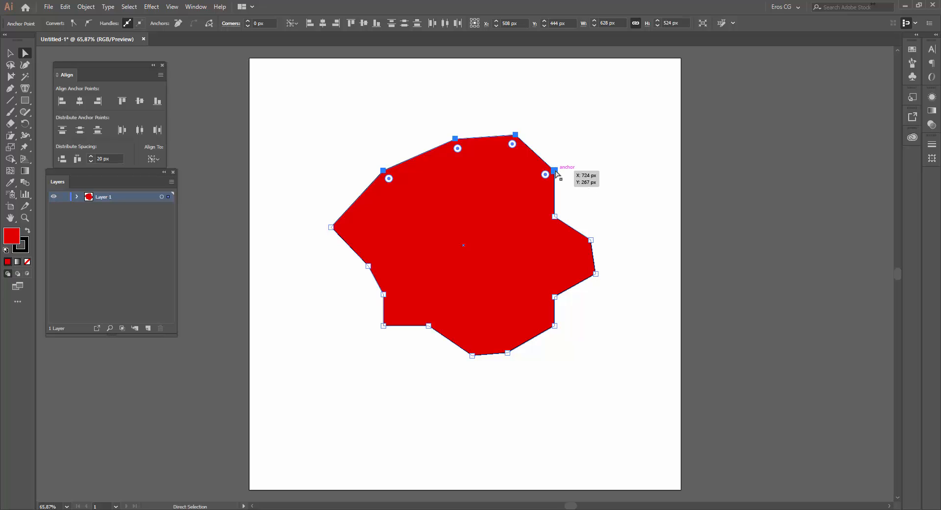
click(159, 159)
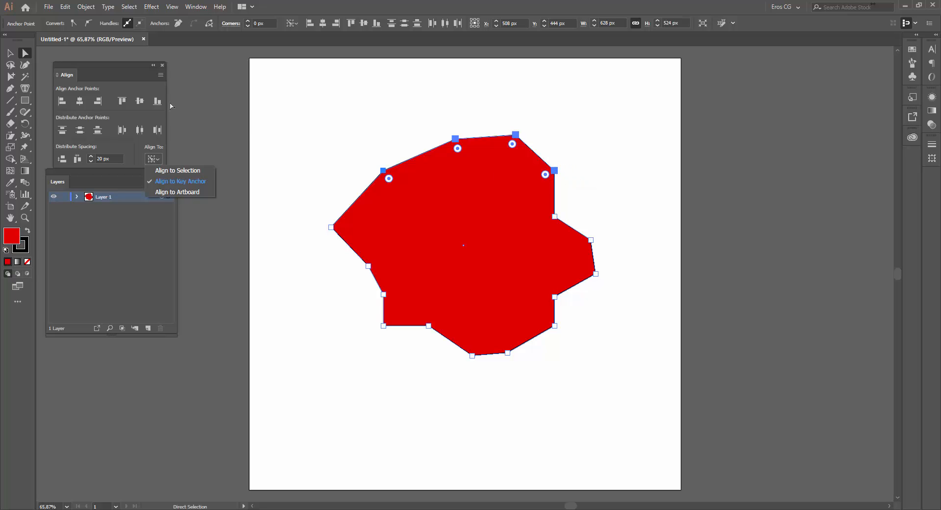
click(140, 101)
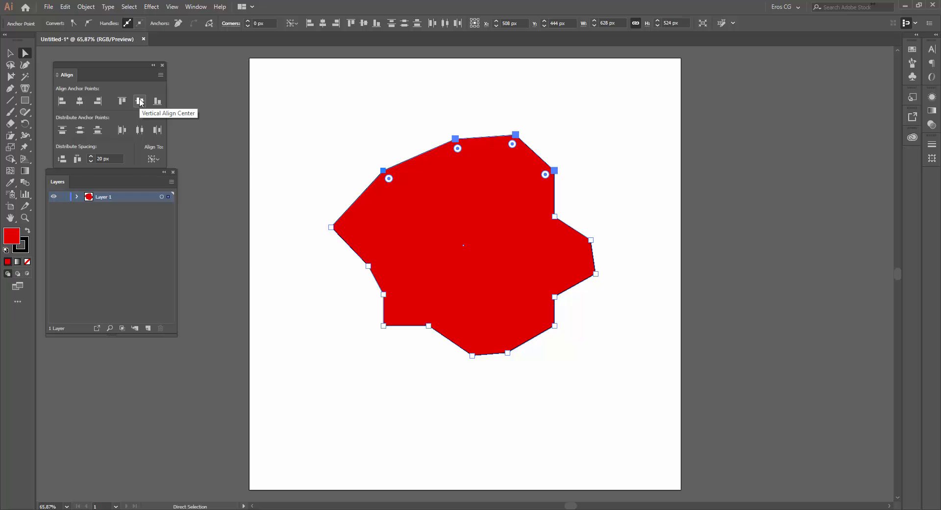
click(140, 101)
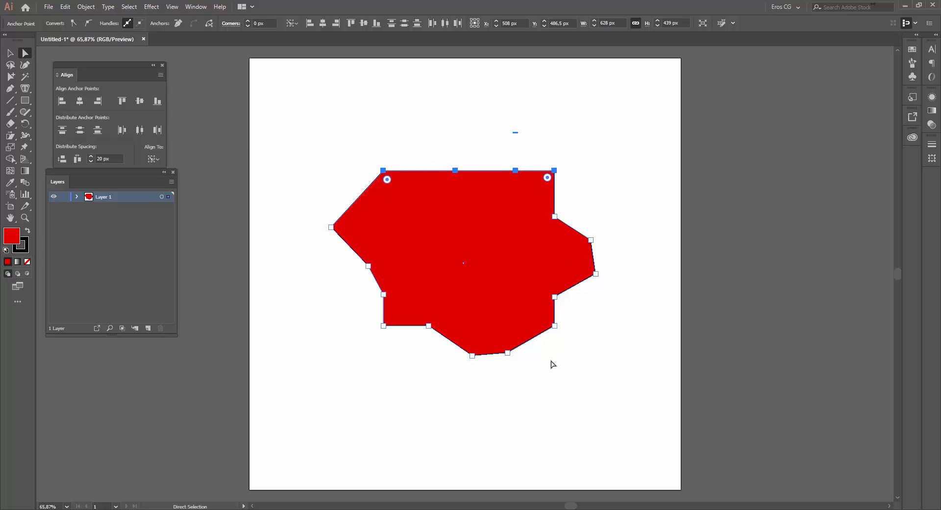
- Select the right-side anchor points with the upper-right corner added last as key anchor, and align them horizontally right
drag(549, 360, 610, 208)
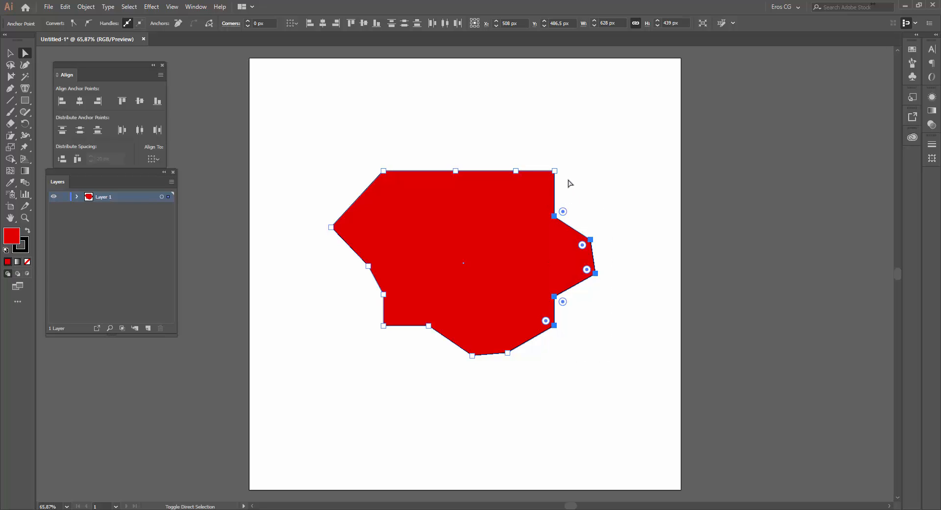
shift+click(554, 170)
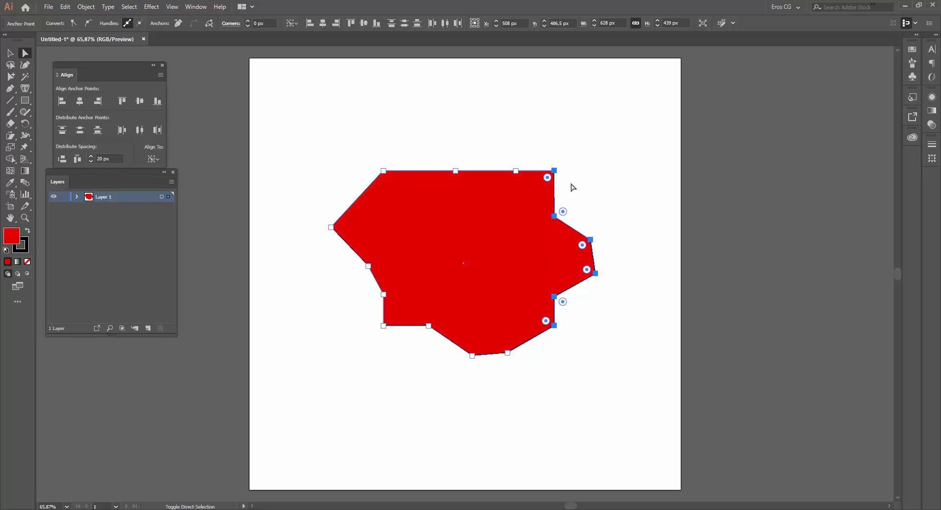
click(97, 102)
- Select the bottom anchor points with the lower-right corner added last as key anchor, and align them to its bottom
drag(368, 322, 525, 393)
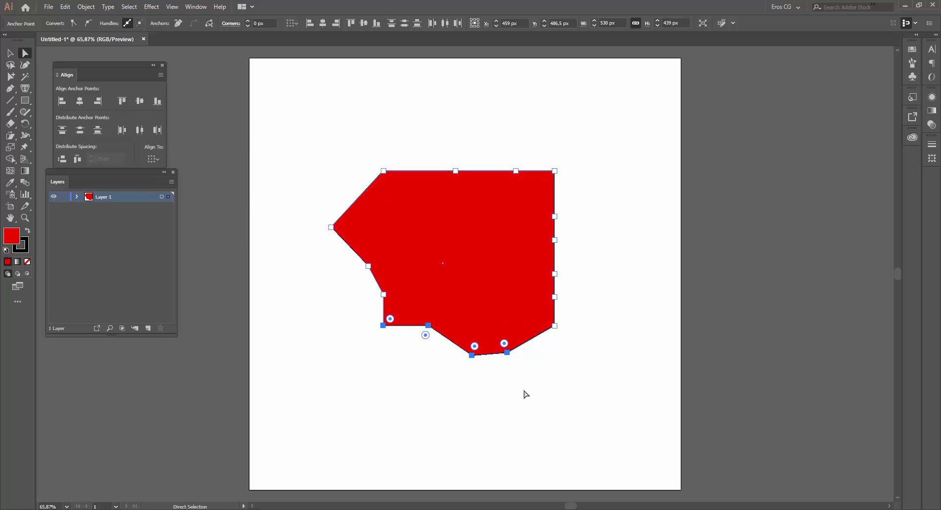
shift+click(554, 325)
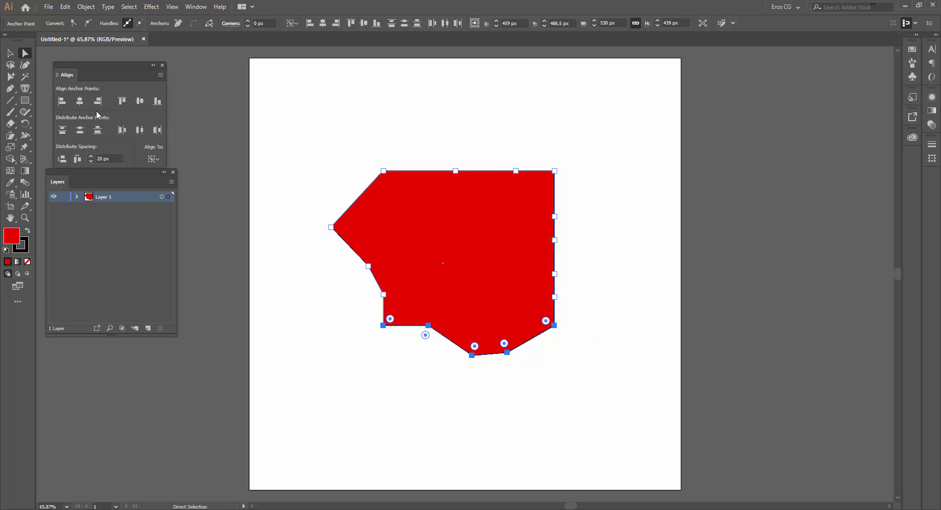
click(157, 101)
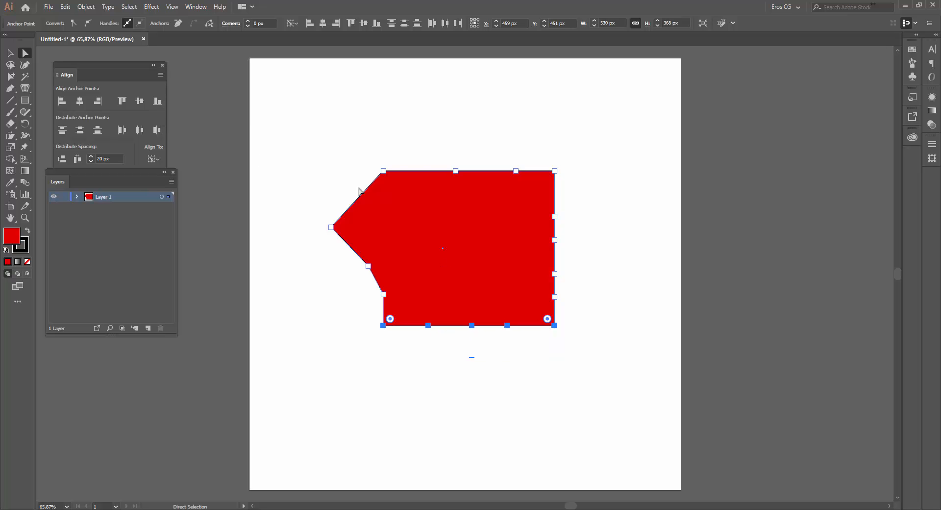
- Select the left-side anchor points with the lower-left corner added last as key anchor, and align them horizontally left
drag(306, 150, 387, 303)
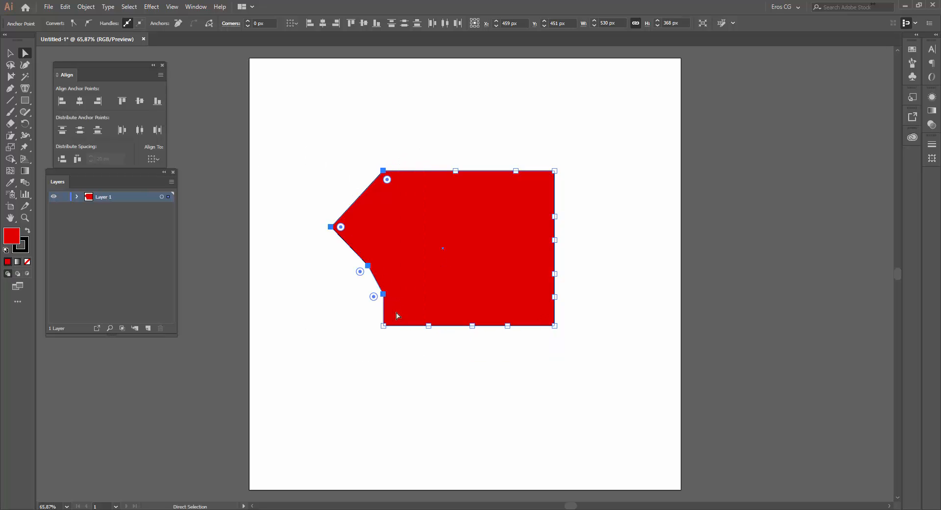
shift+click(384, 325)
click(368, 266)
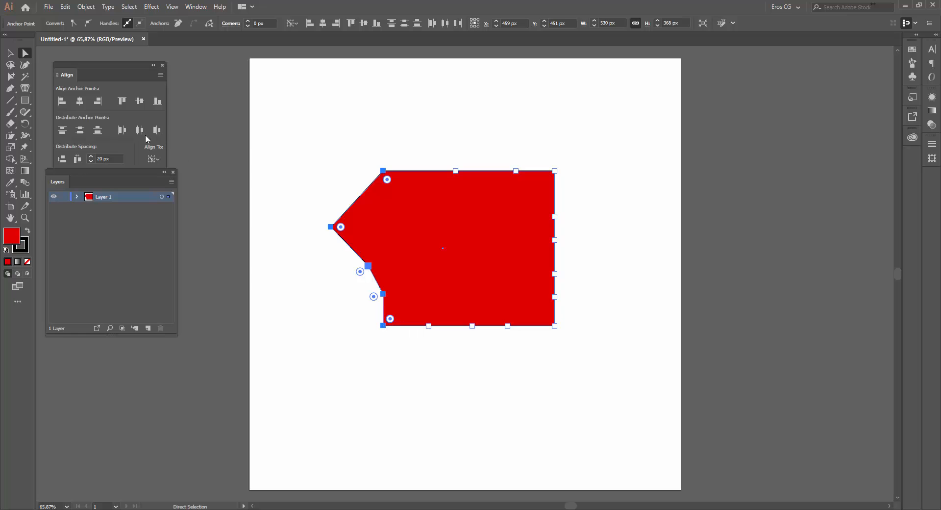
click(62, 105)
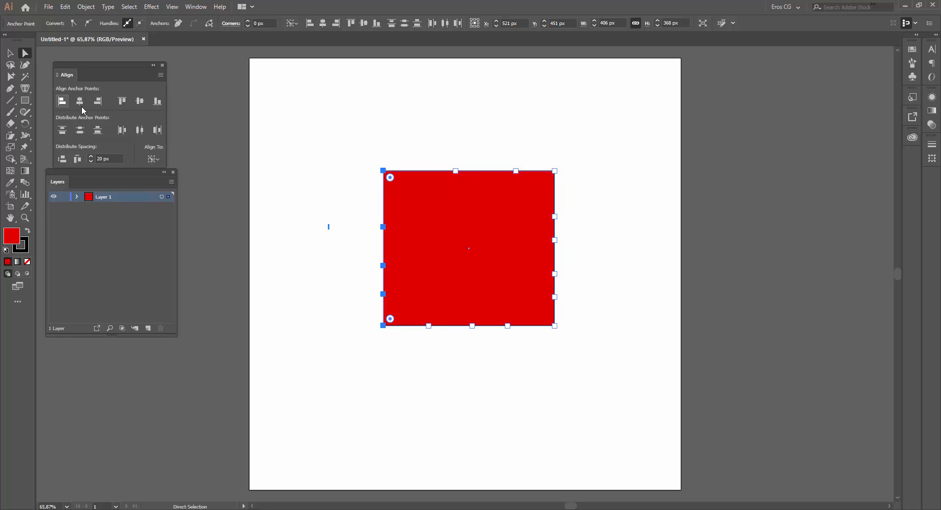
- Select all anchor points on the rectangle's left edge, distribute them evenly by vertical center, and deselect the shape
click(402, 143)
click(534, 261)
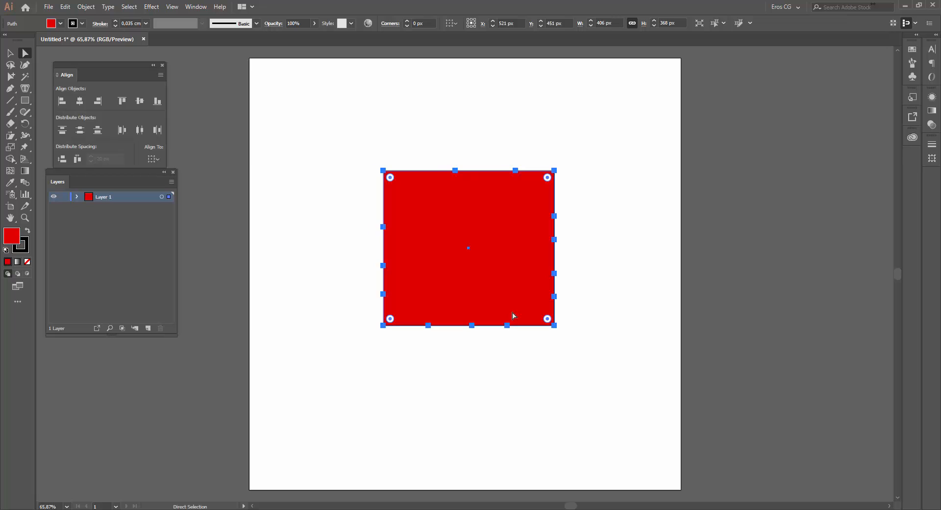
click(363, 207)
click(386, 229)
drag(330, 156, 393, 341)
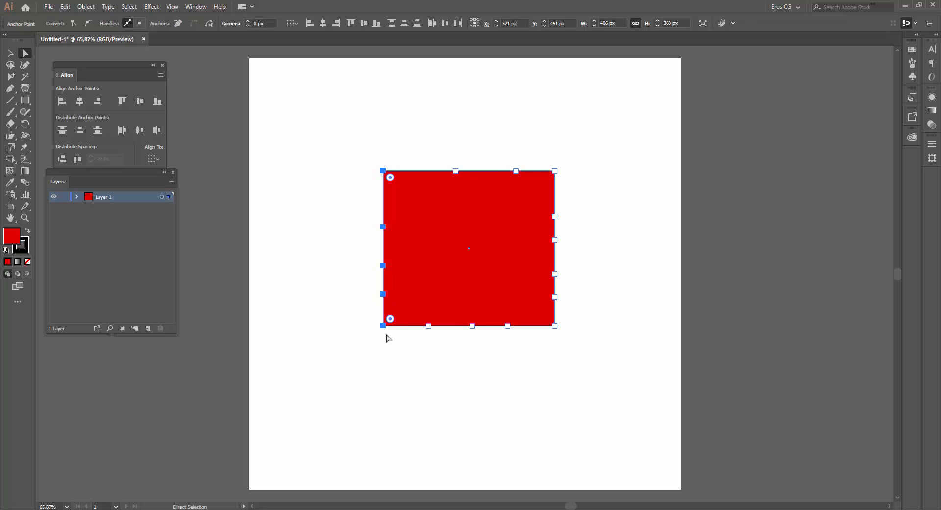
click(81, 133)
click(350, 293)
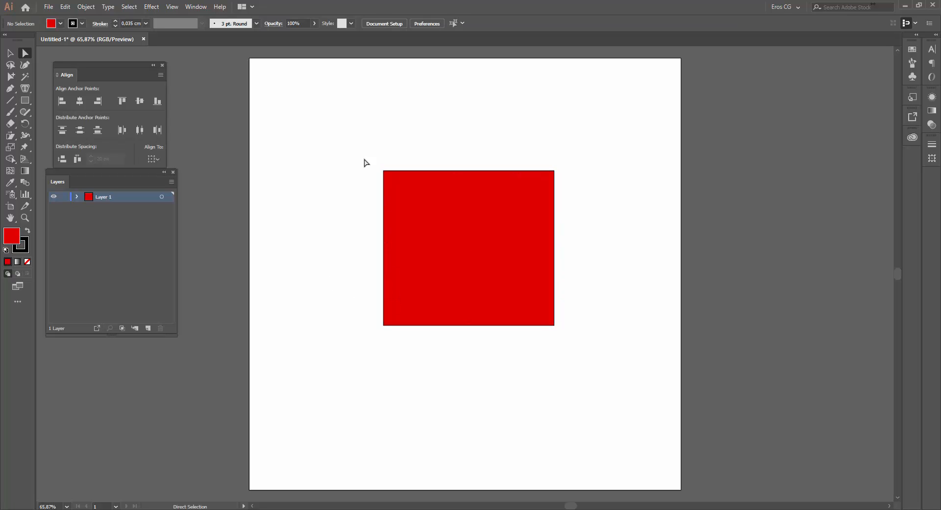
- Select the uppermost intermediate anchor on the rectangle's right edge and the upper-right corner as key anchor, and distribute their vertical spacing at 10 px
click(421, 203)
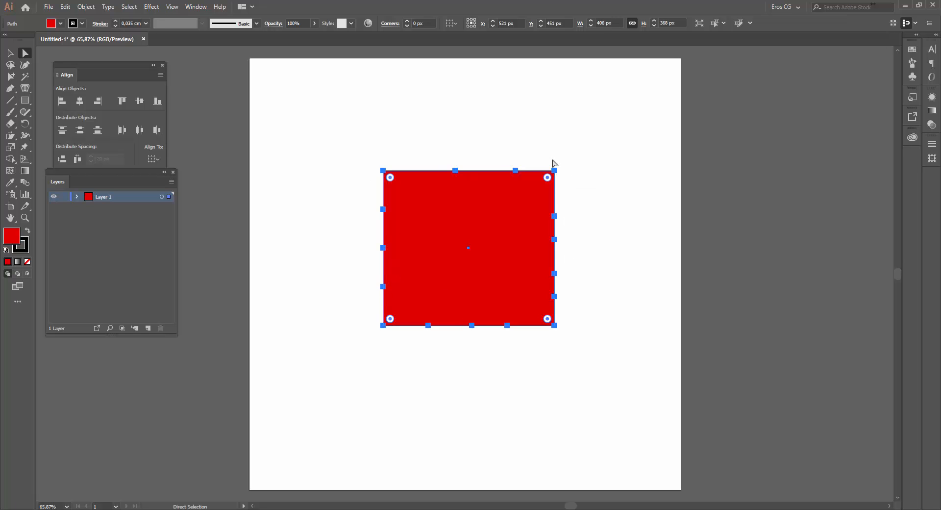
click(554, 216)
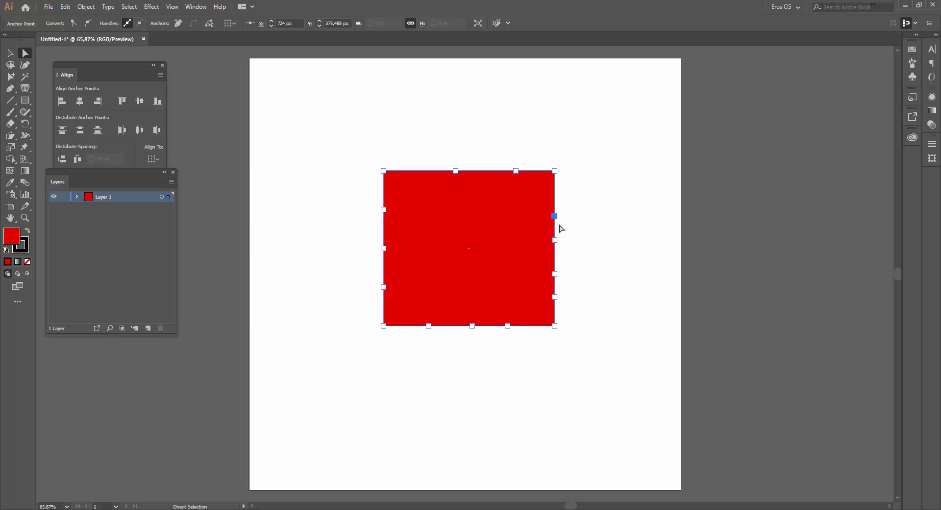
drag(556, 219, 556, 219)
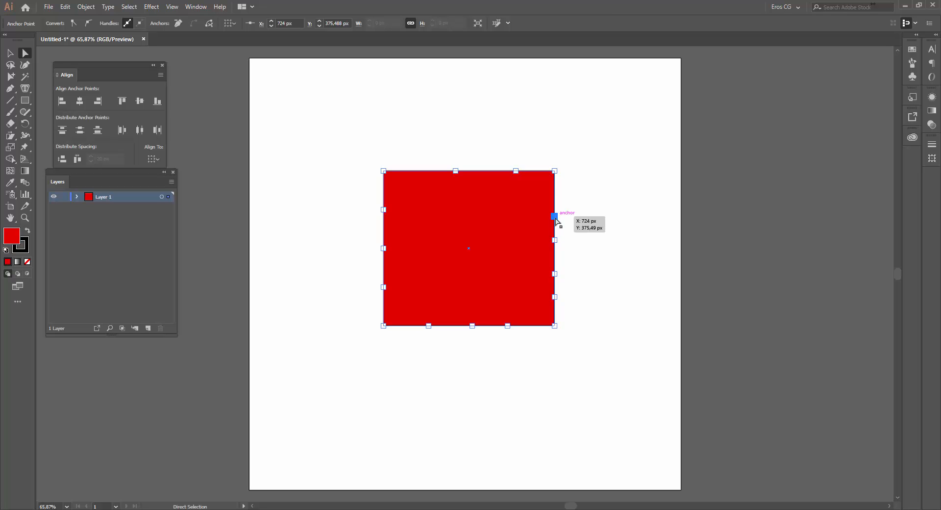
shift+click(555, 171)
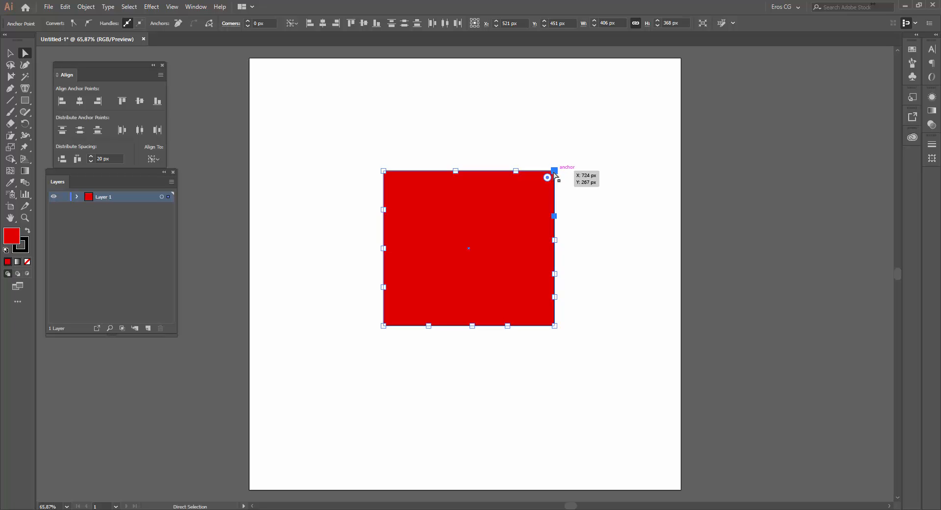
click(115, 160)
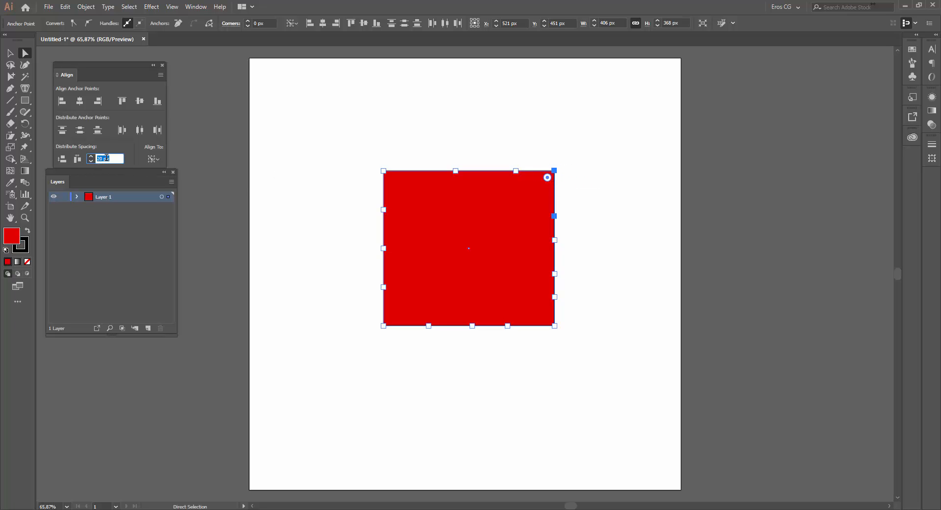
text(10)
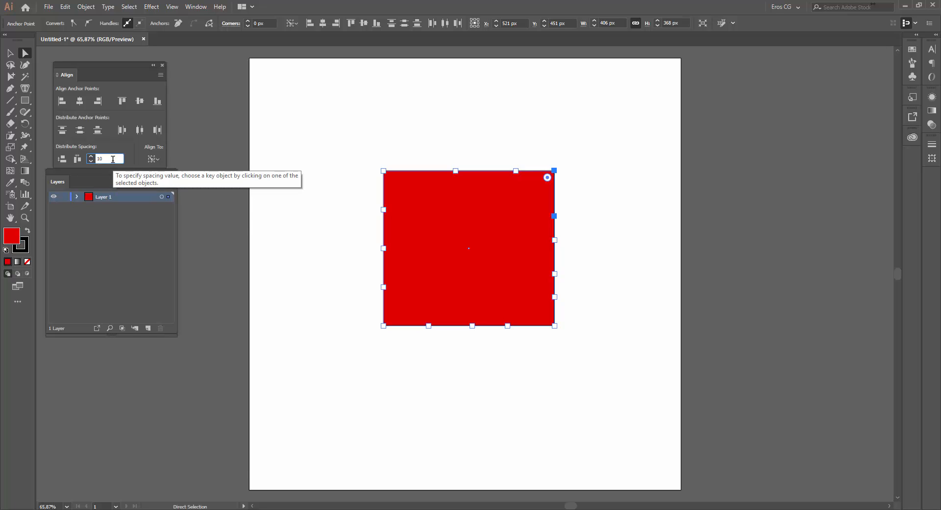
key(Return)
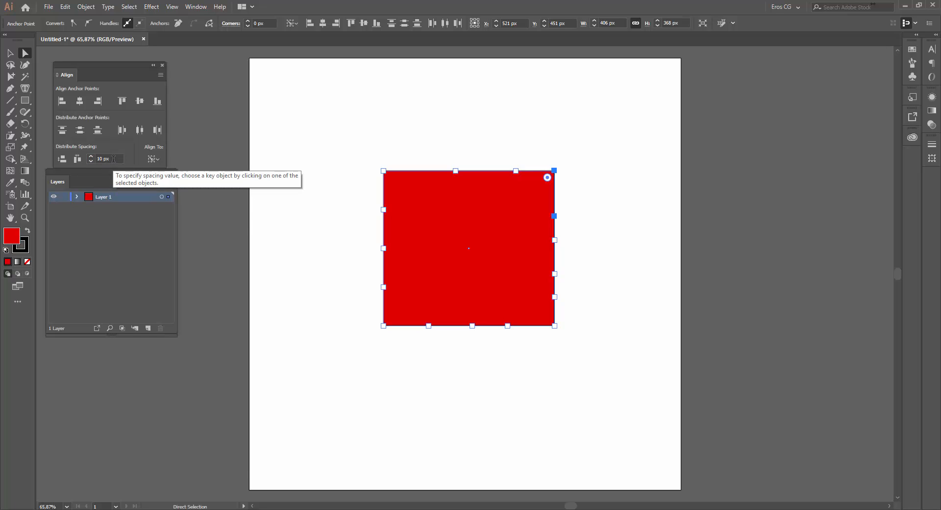
click(77, 159)
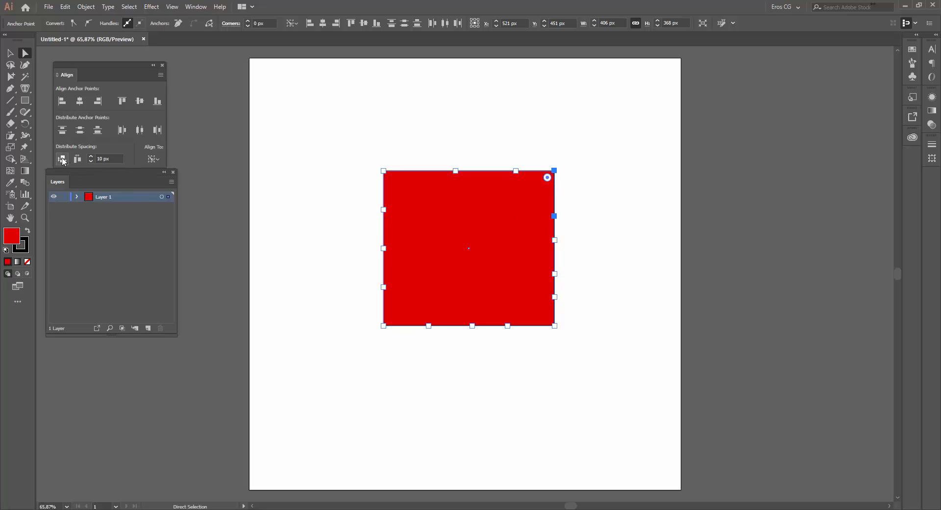
click(63, 160)
scroll(563, 183, up, 3)
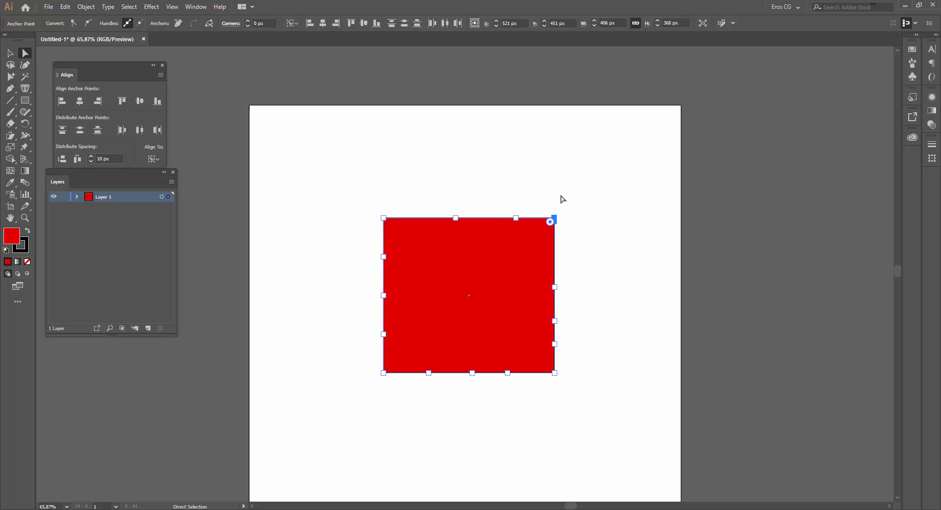
- Try to distribute the two selected anchor points with 50 px horizontal spacing, and undo the attempt
key(ctrl+1)
key(ctrl+equal)
key(ctrl+equal)
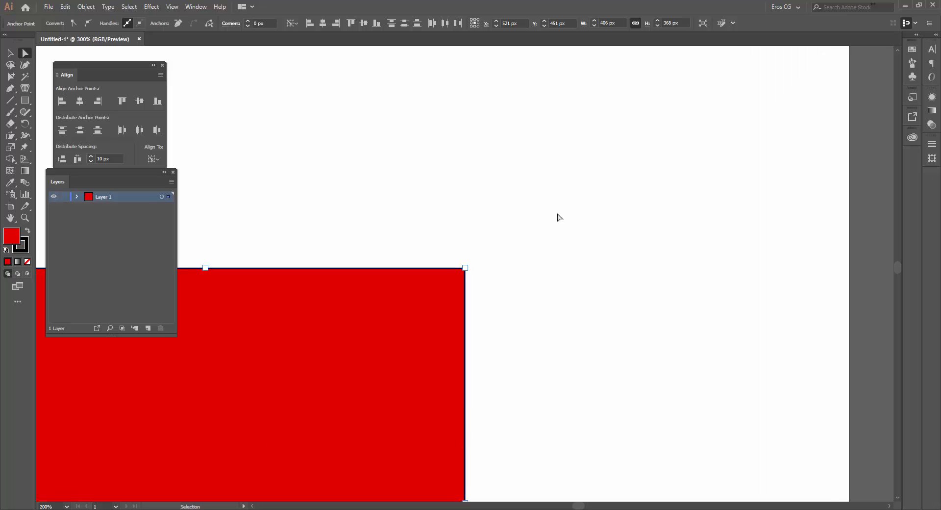
click(463, 265)
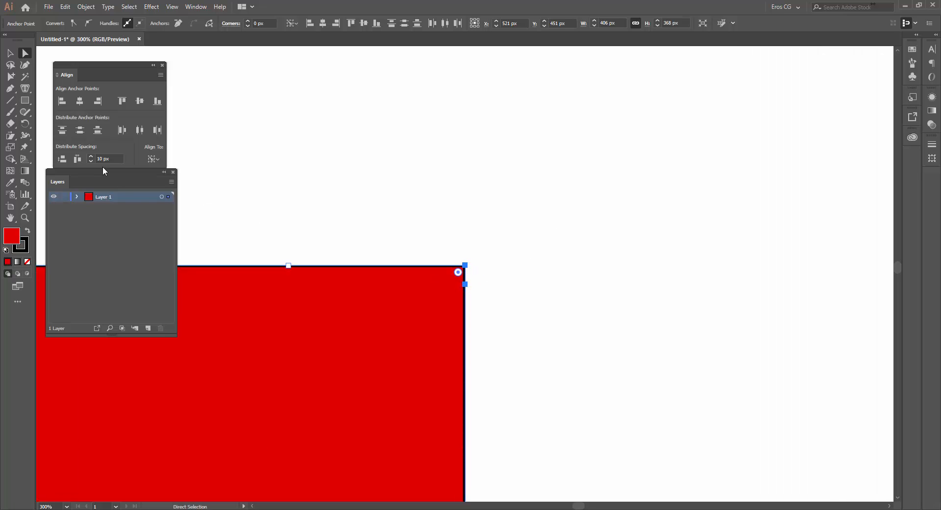
click(87, 158)
text(50)
key(Return)
click(75, 160)
key(ctrl+z)
- Set the spacing to 50 px and distribute the two selected anchor points vertically relative to the upper-right key anchor
click(119, 160)
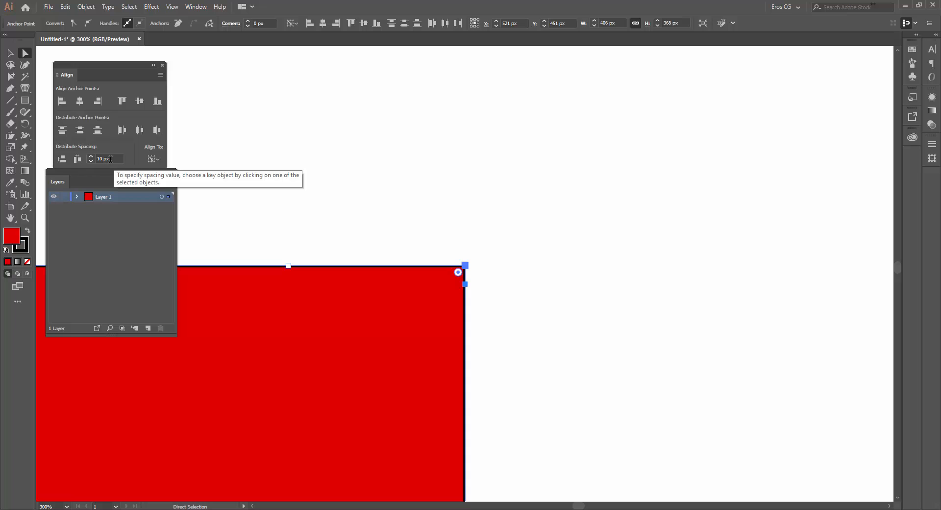
text(10)
key(Return)
text(50)
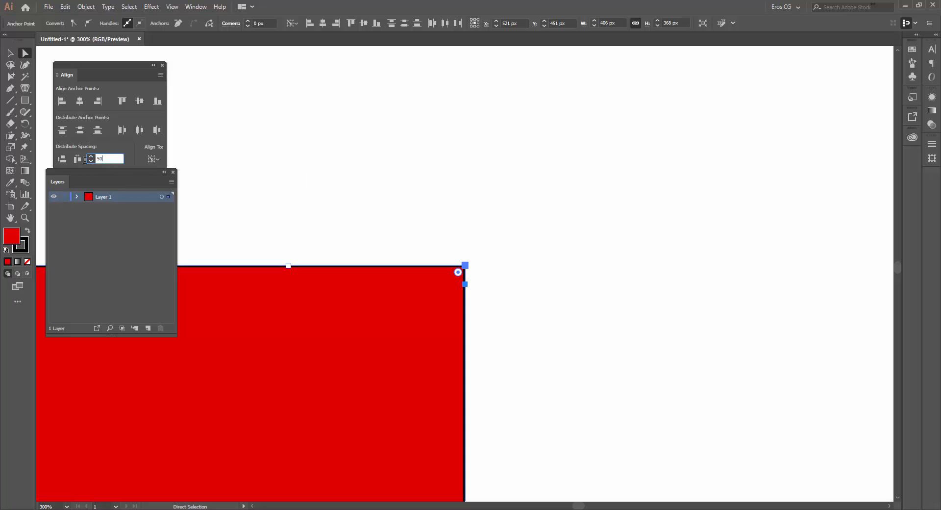
key(Return)
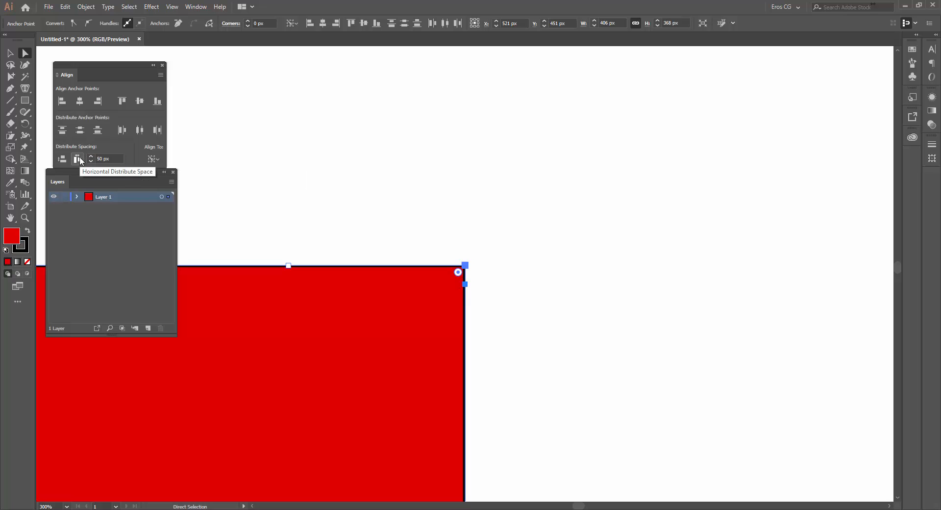
click(78, 159)
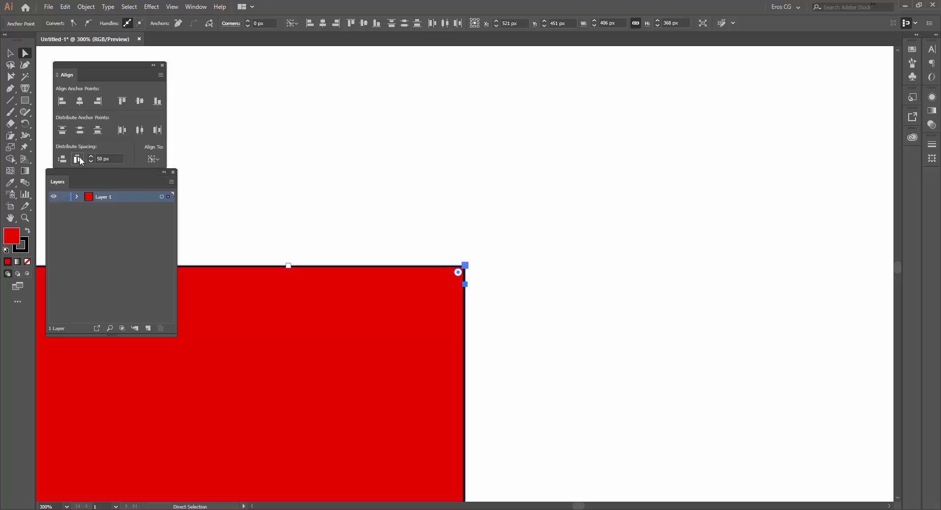
key(ctrl+z)
click(64, 158)
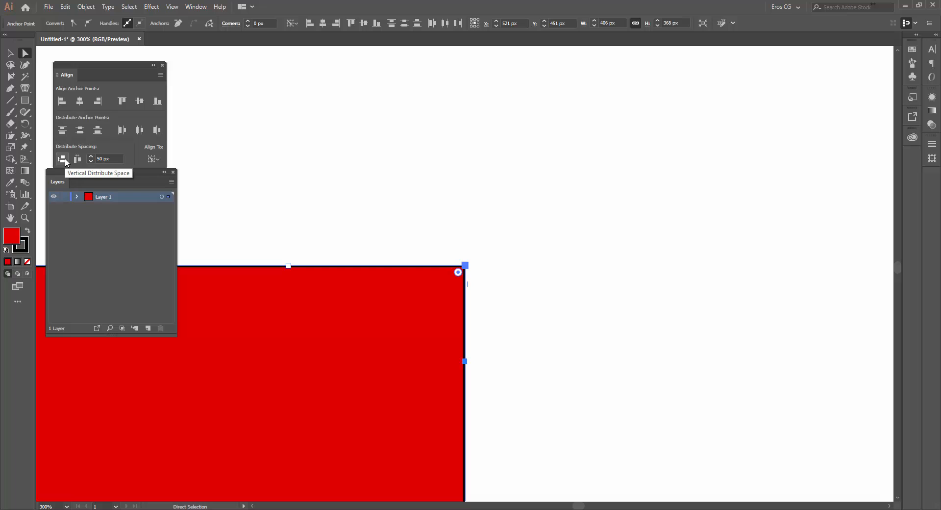
- Select all anchor points on the rectangle's upper edge, try to distribute them by horizontal center relative to the key anchor, and undo that
scroll(515, 269, down, 5)
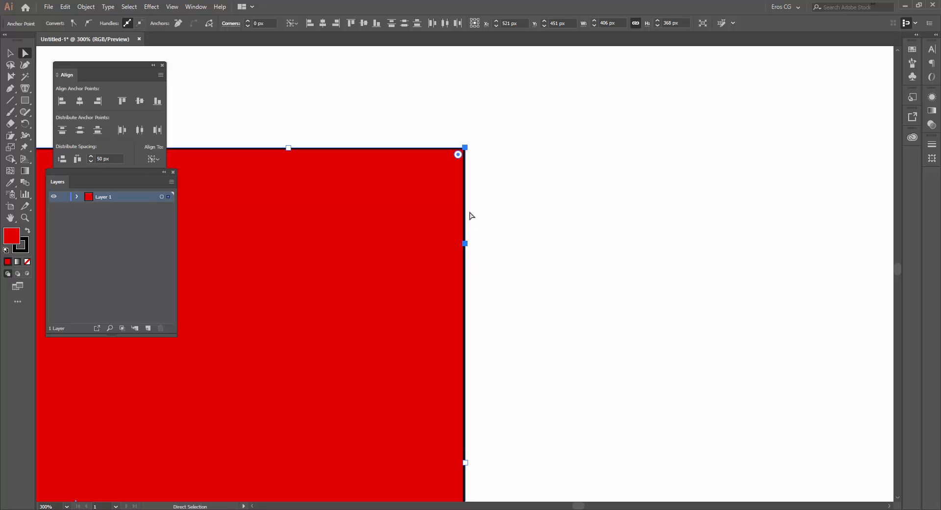
scroll(359, 246, down, 3)
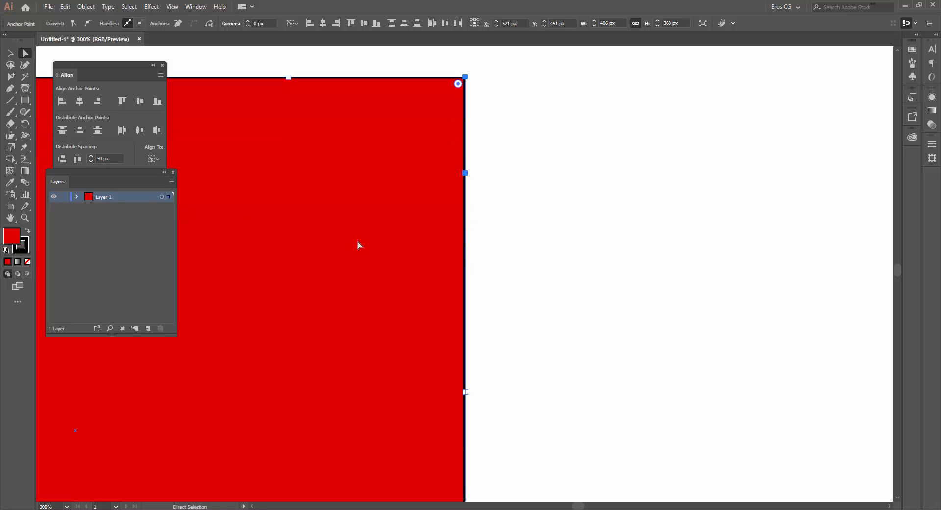
drag(215, 178, 536, 245)
scroll(505, 235, down, 3)
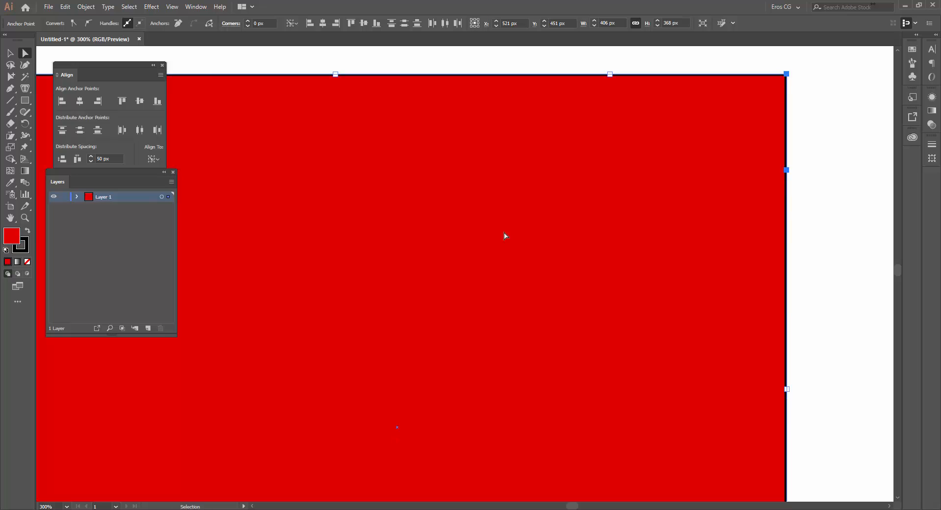
key(ctrl+minus)
drag(381, 242, 621, 220)
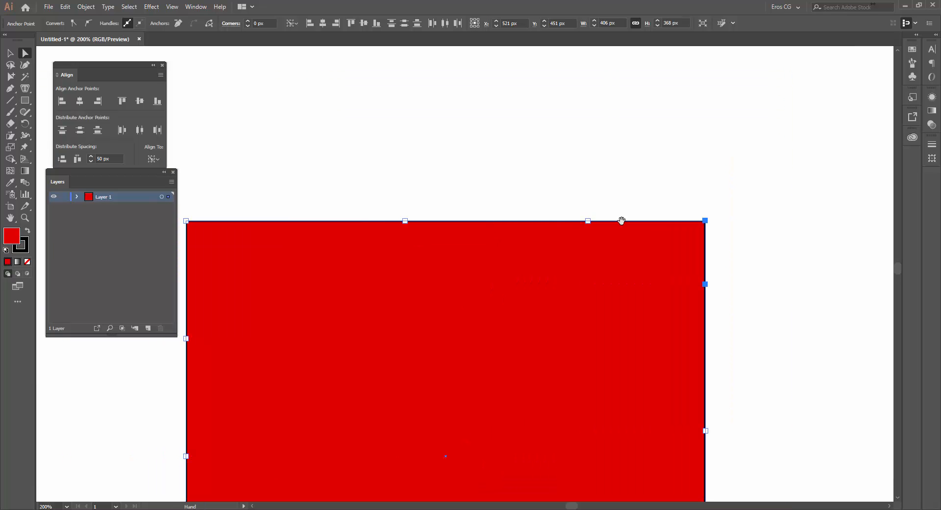
drag(183, 205, 752, 237)
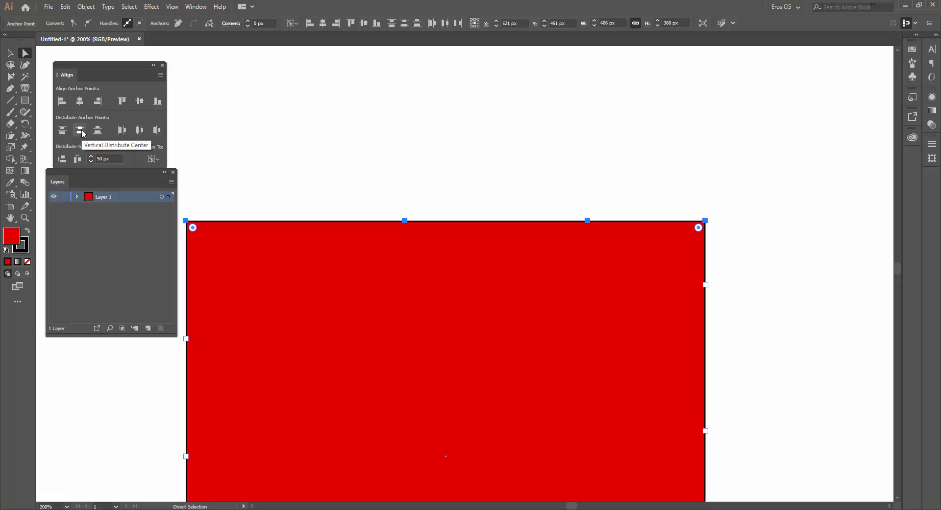
click(139, 130)
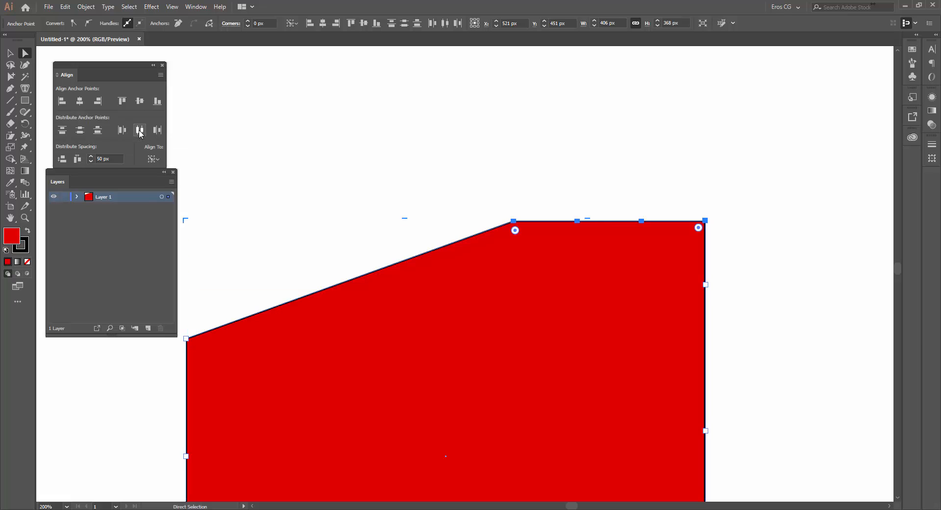
key(ctrl+z)
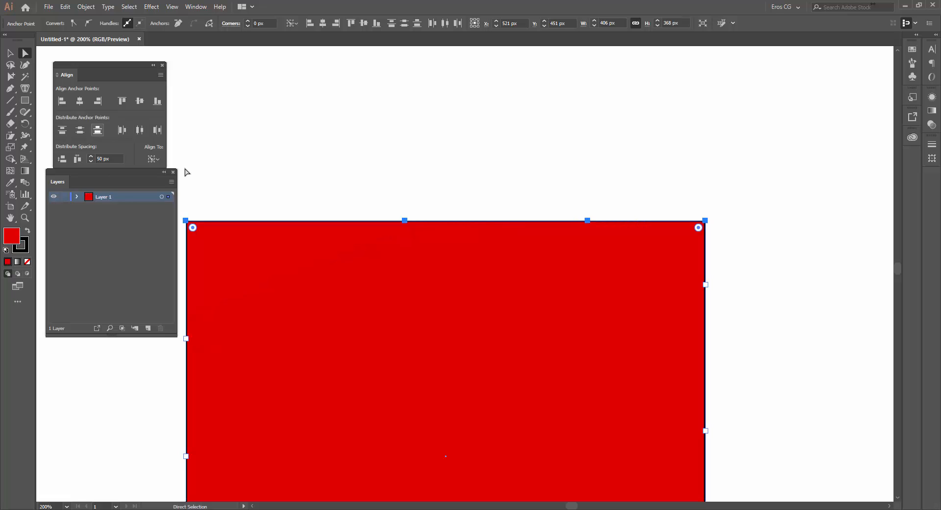
- Set the alignment reference to the selection, distribute the upper-edge anchor points evenly by horizontal center, and deselect the shape
click(156, 160)
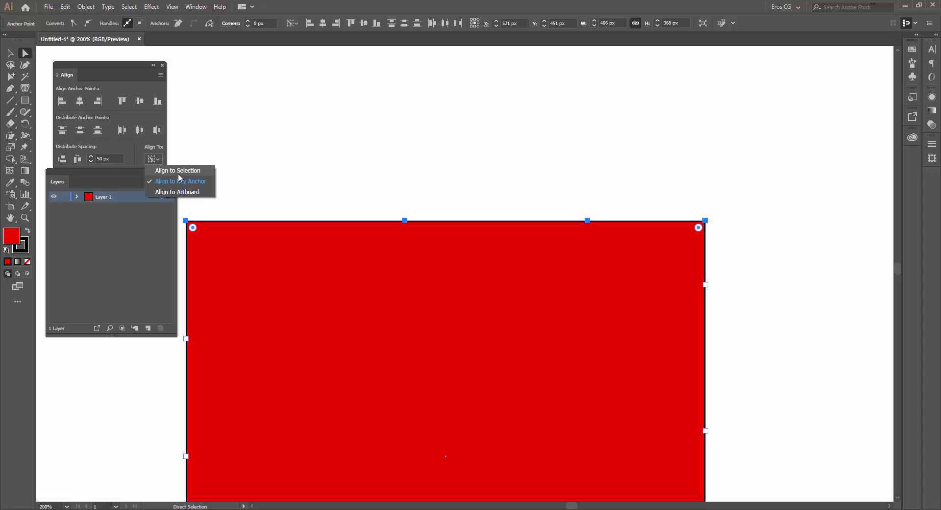
click(179, 171)
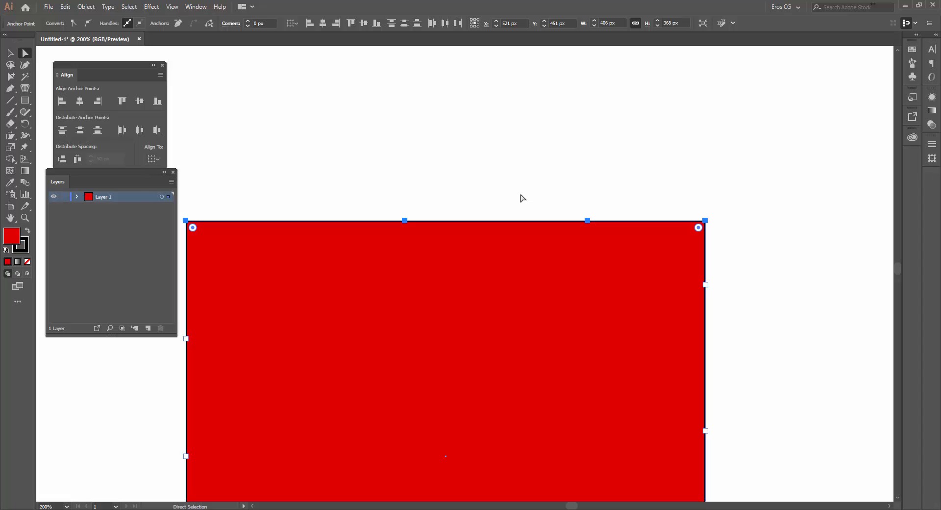
click(156, 160)
click(342, 185)
click(140, 130)
click(452, 175)
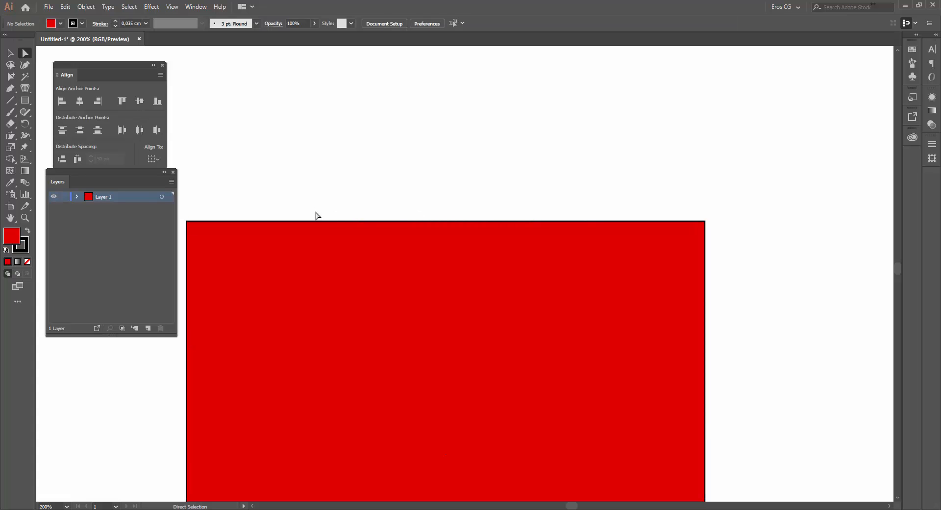
- Select the whole red rectangle and move it slightly rightward to about X 524 px
click(335, 248)
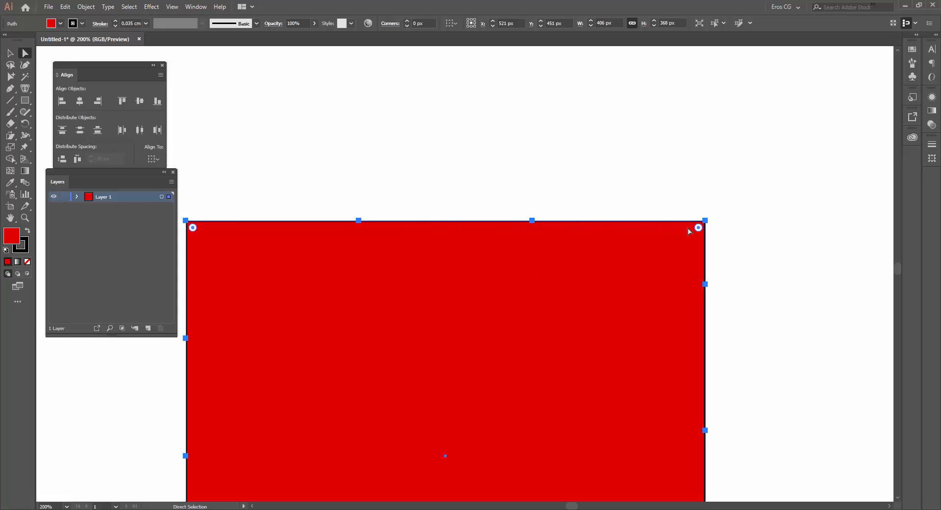
key(ctrl+minus)
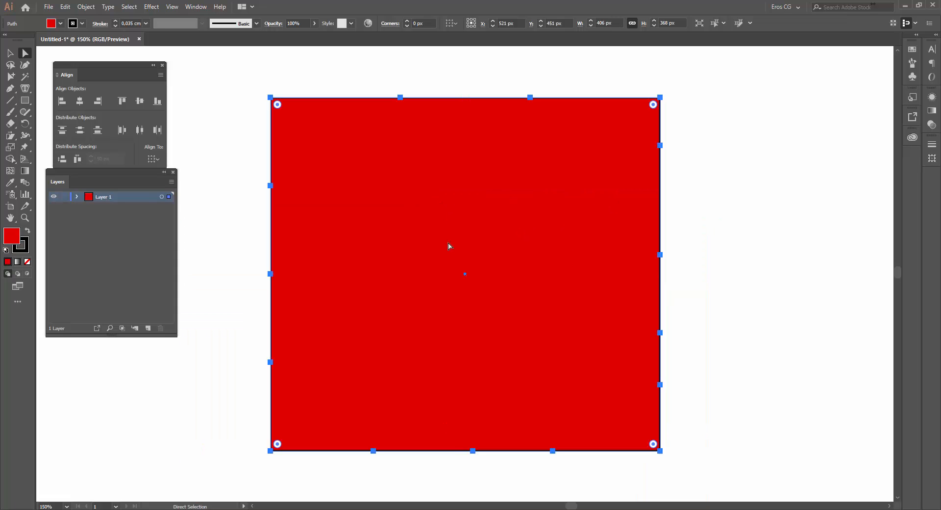
click(711, 219)
drag(551, 274, 555, 273)
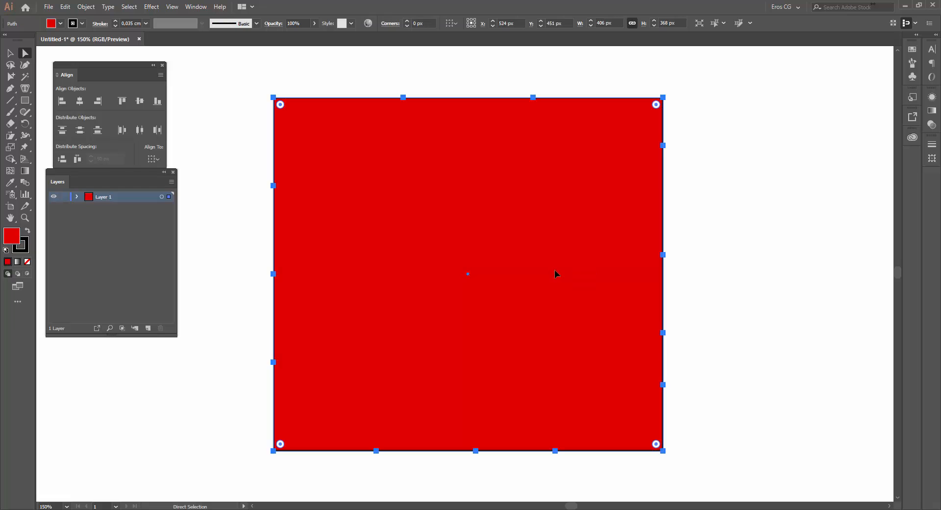